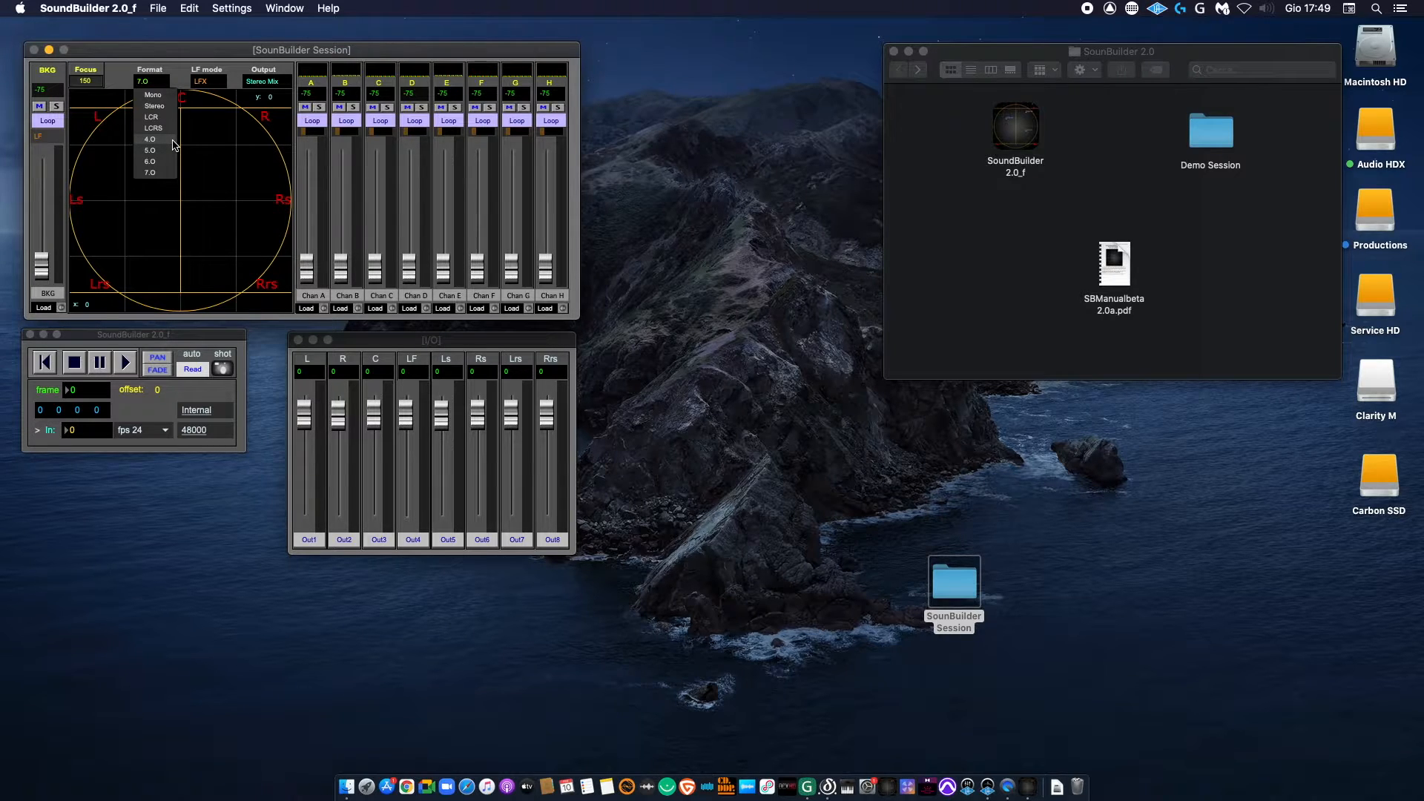
Step: Set the surround format to 7.0 and the LF mode to LFE Off
click(175, 149)
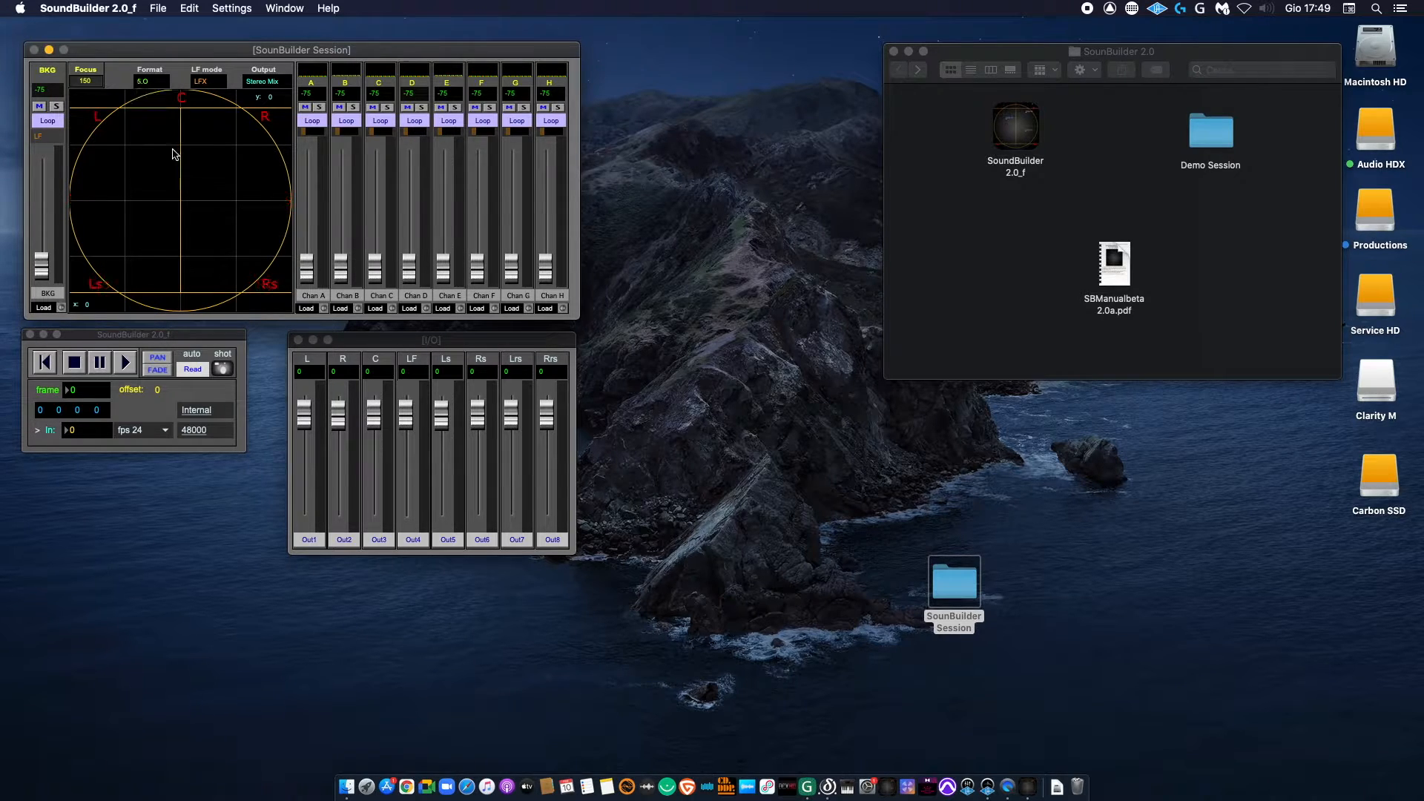
click(165, 86)
click(165, 173)
click(208, 81)
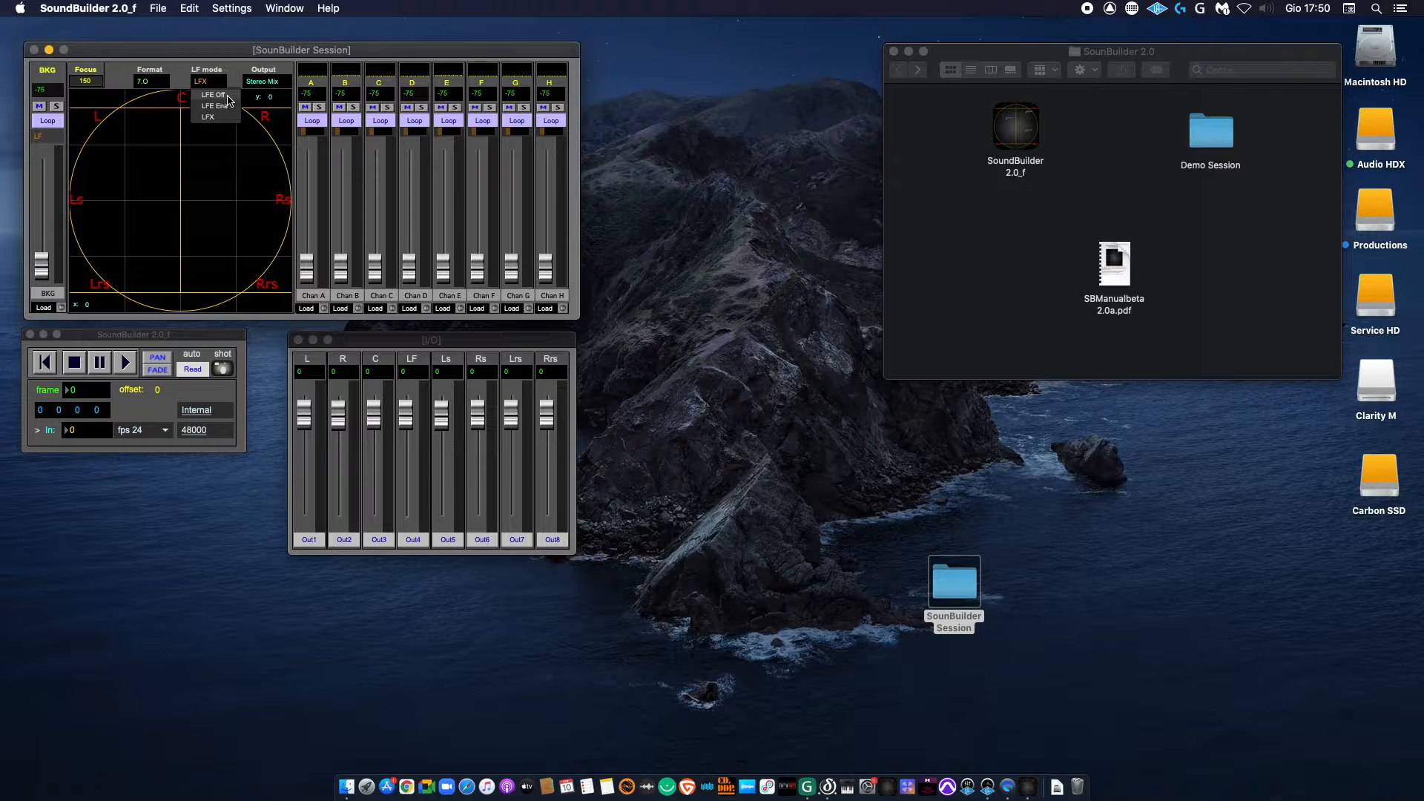
click(228, 101)
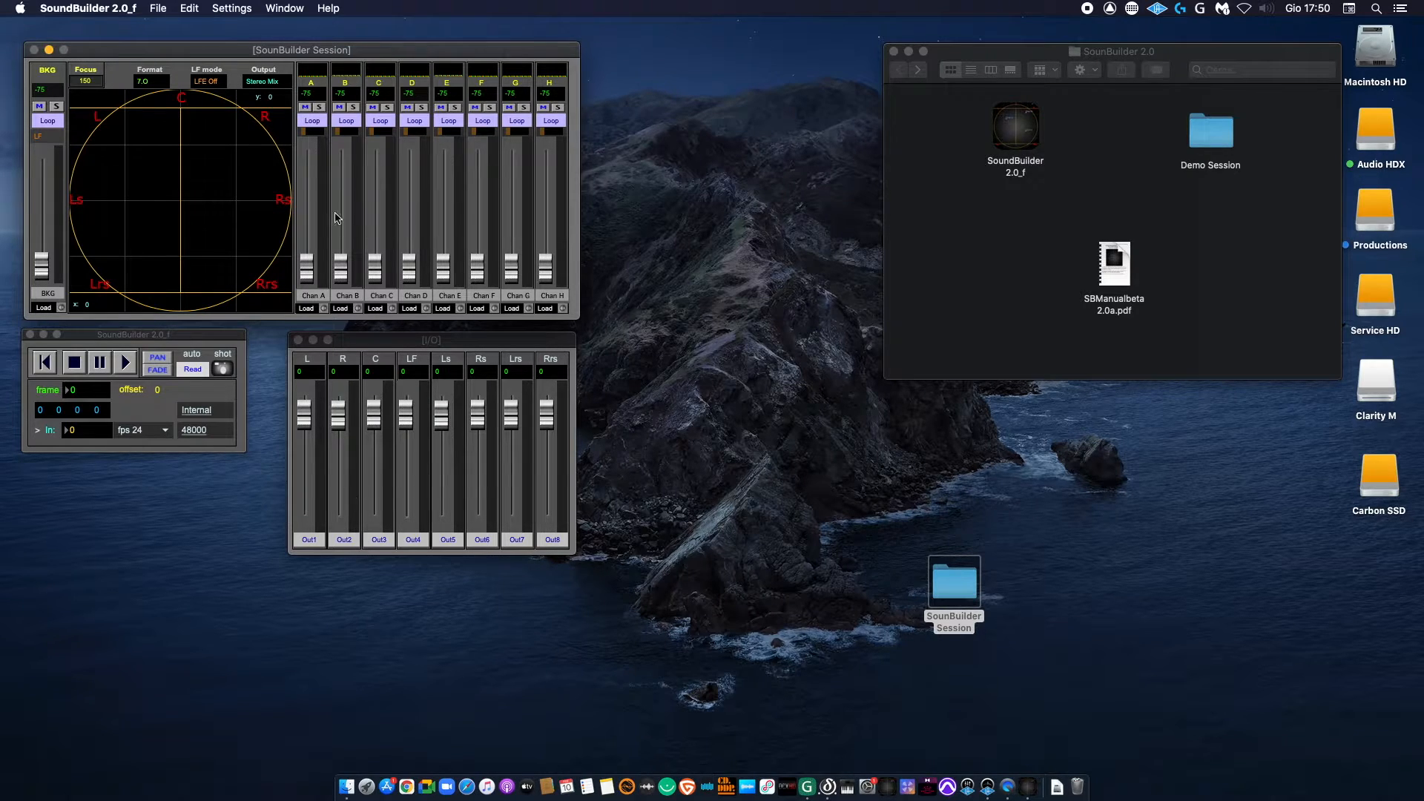
click(216, 86)
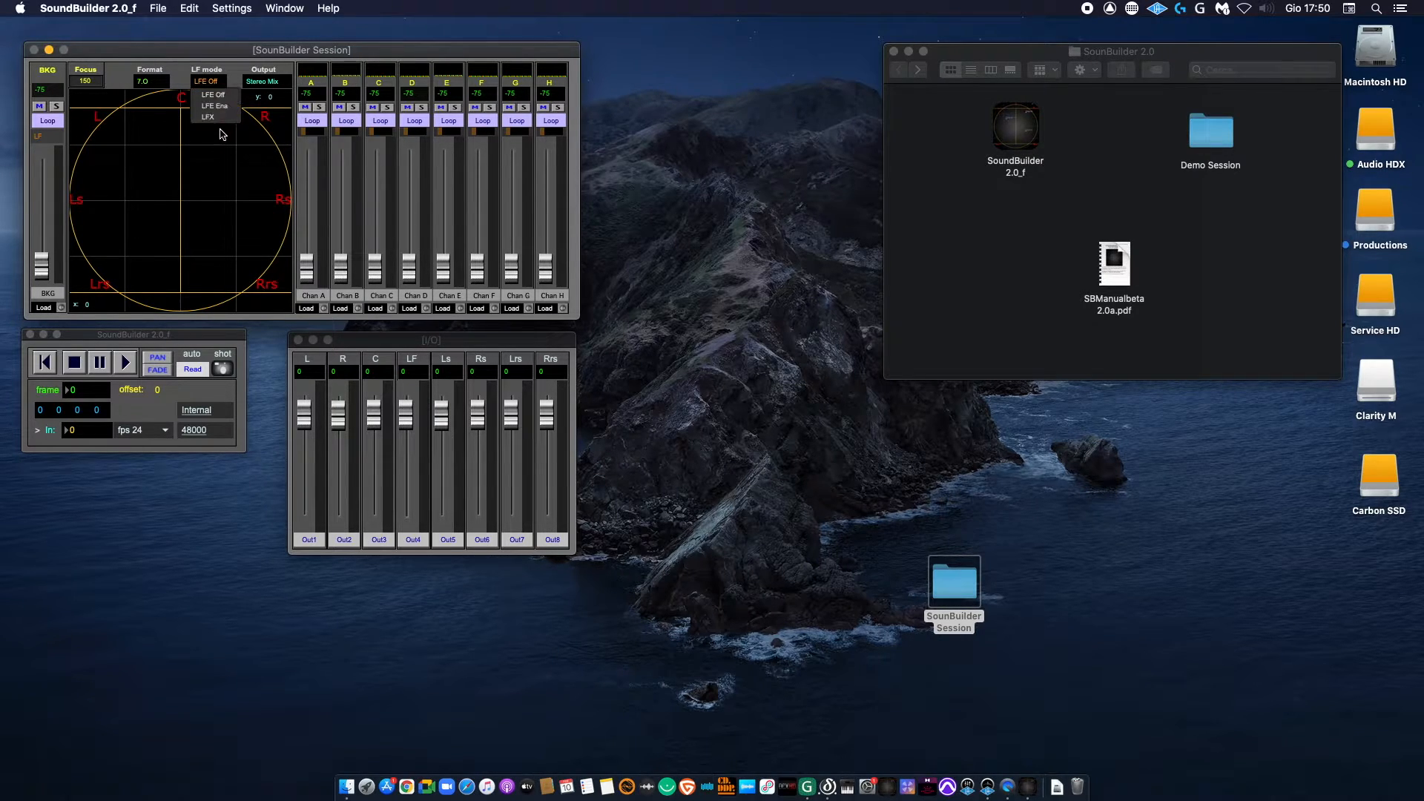
click(252, 72)
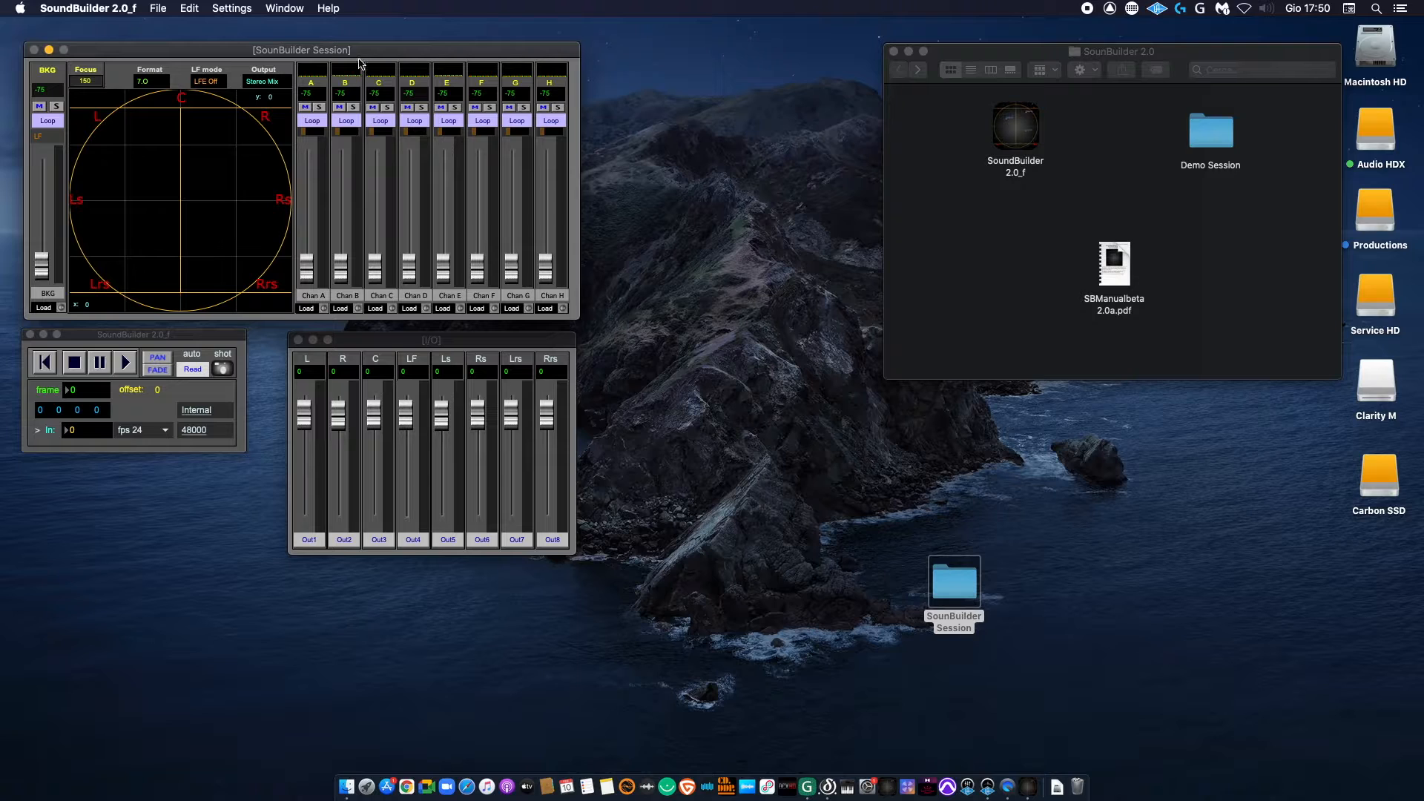
Step: Load BG Rainy.wav from the AudioFiles folder into the background channel
click(53, 297)
click(744, 268)
click(43, 308)
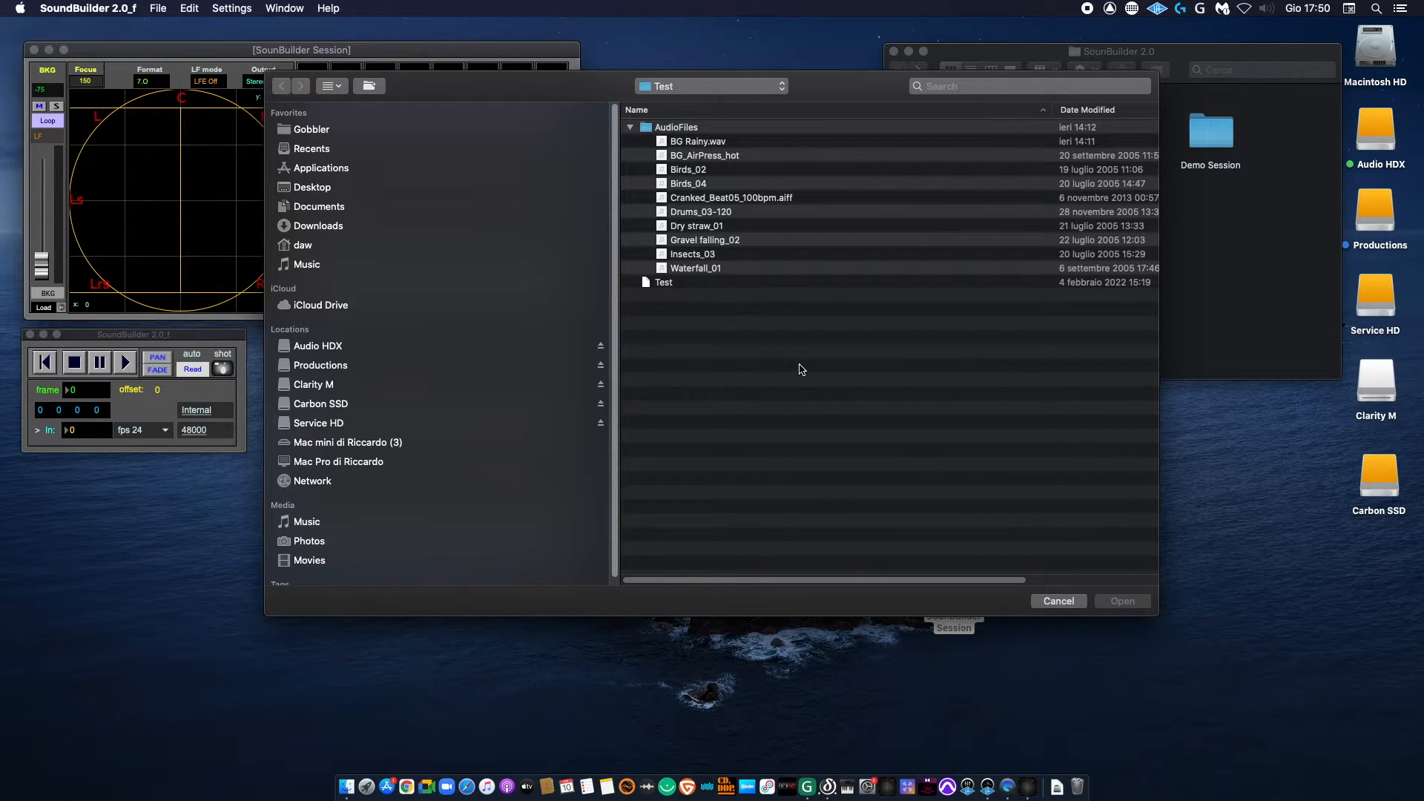
click(709, 142)
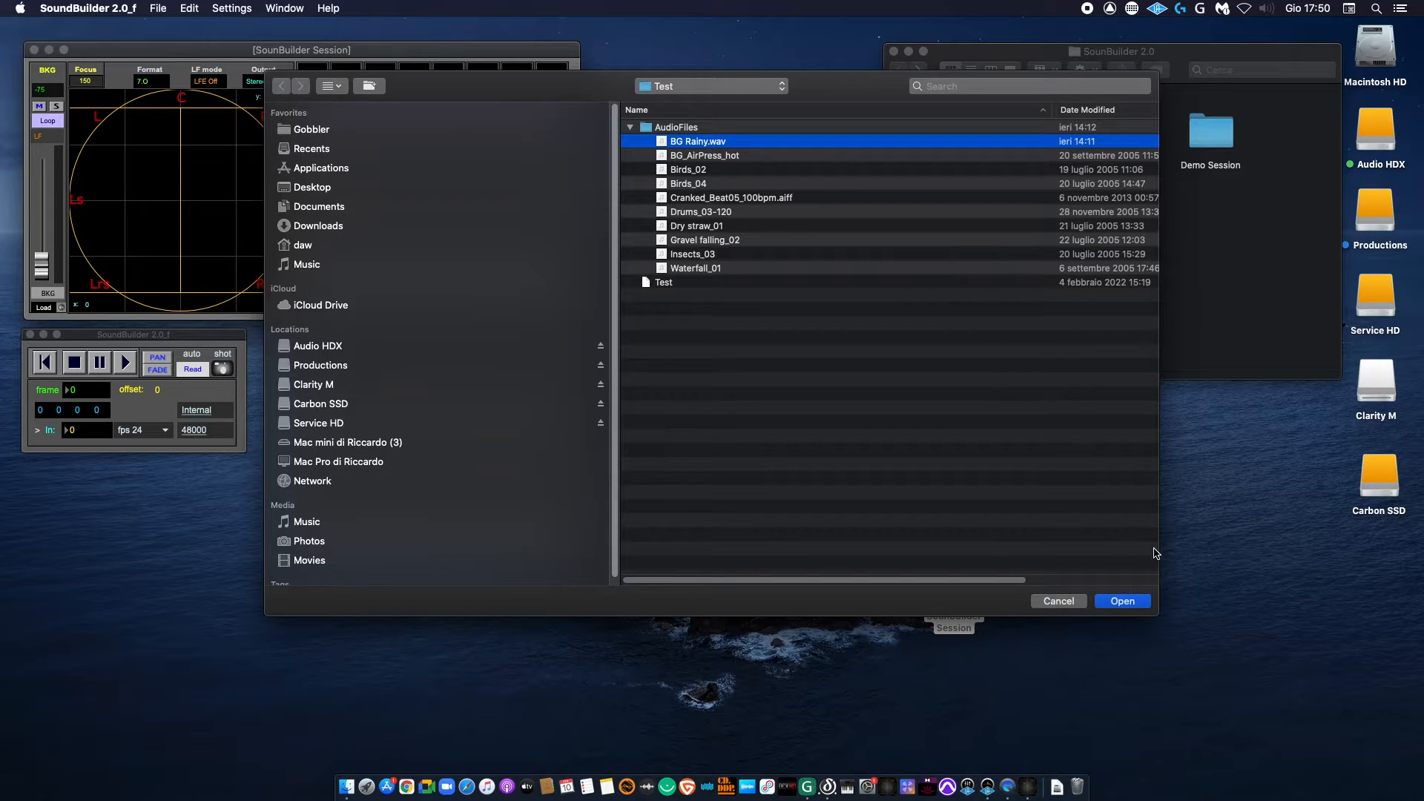
click(1123, 600)
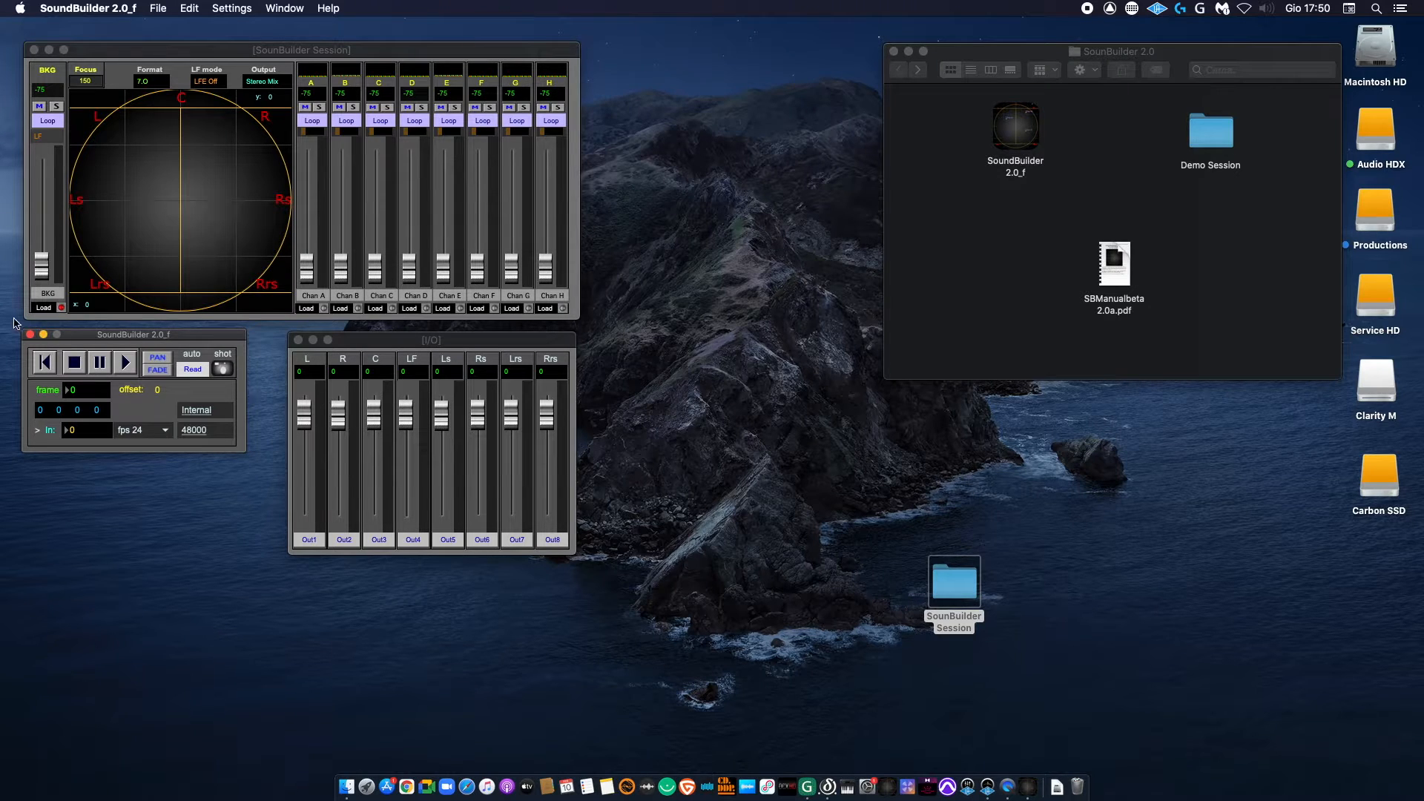
Step: Rename the background channel Rainy
click(46, 294)
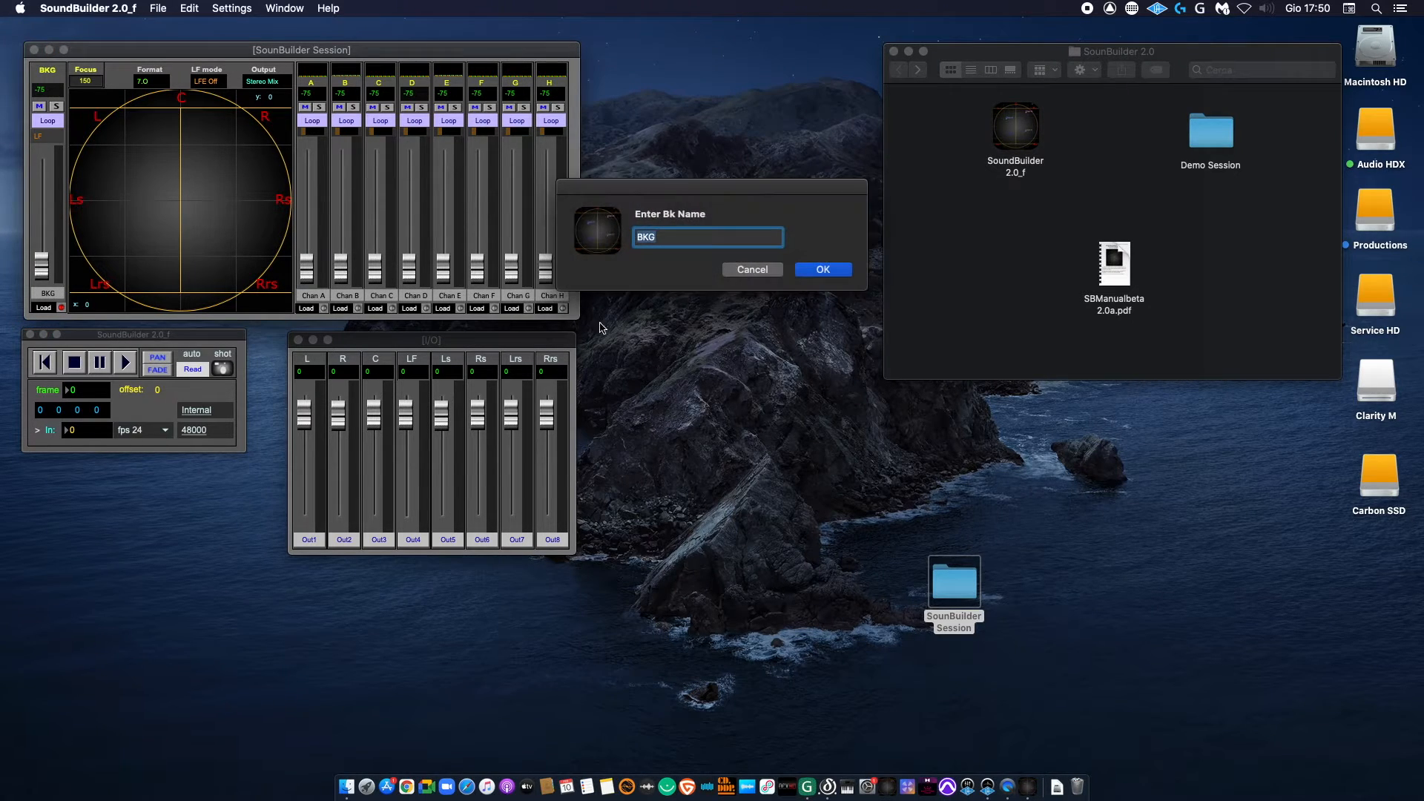
text(Rainy)
key(Return)
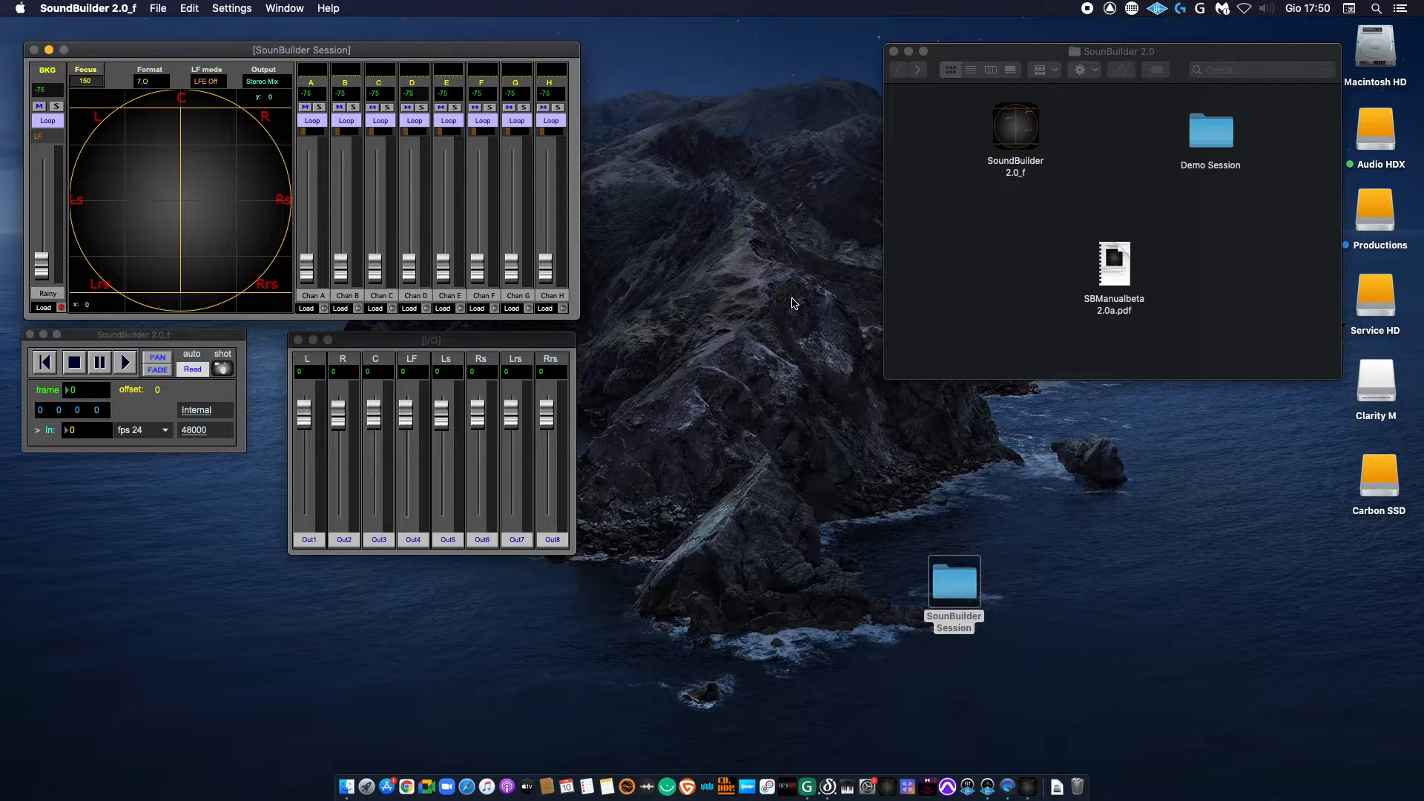
Step: Start playback and raise the Rainy background channel's level to -27
drag(41, 264, 41, 215)
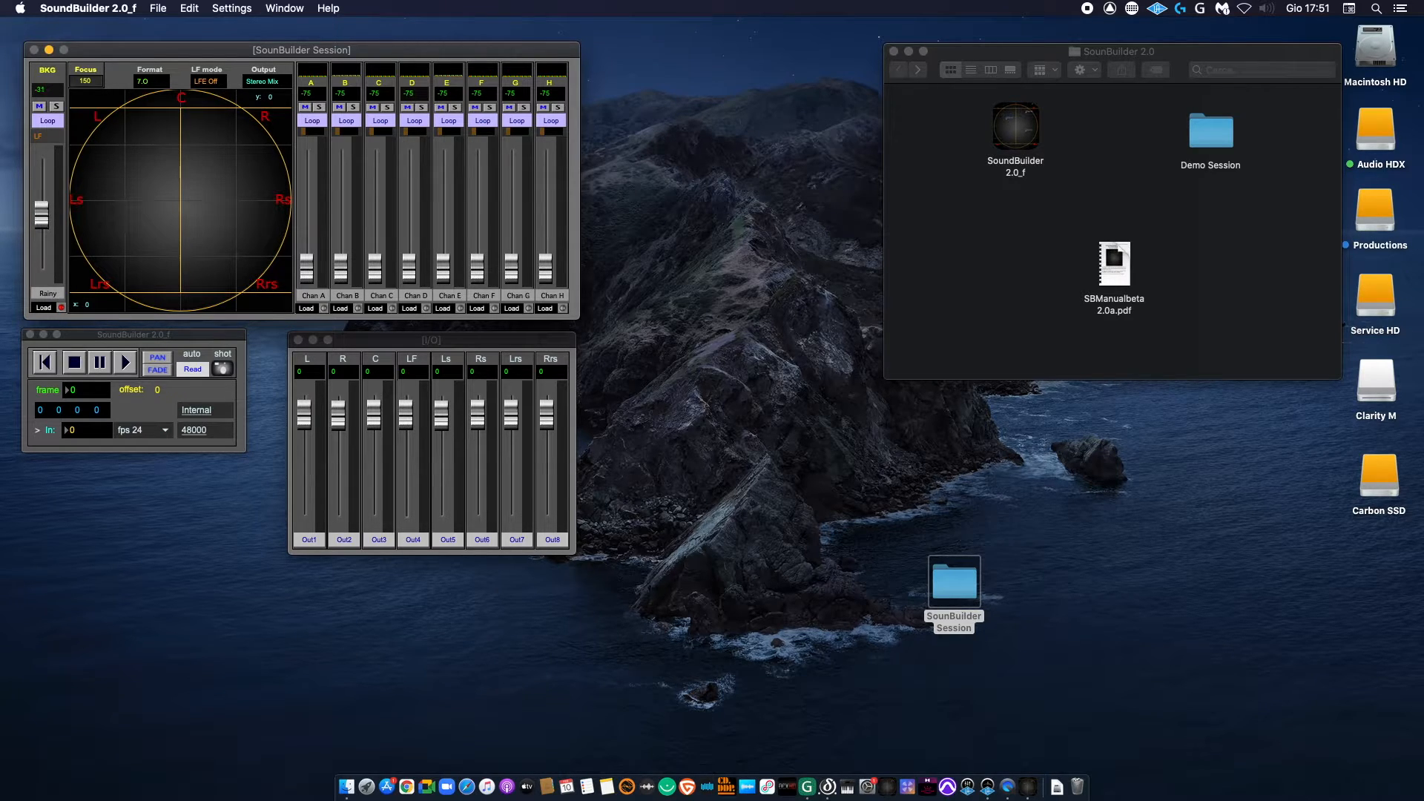
click(128, 368)
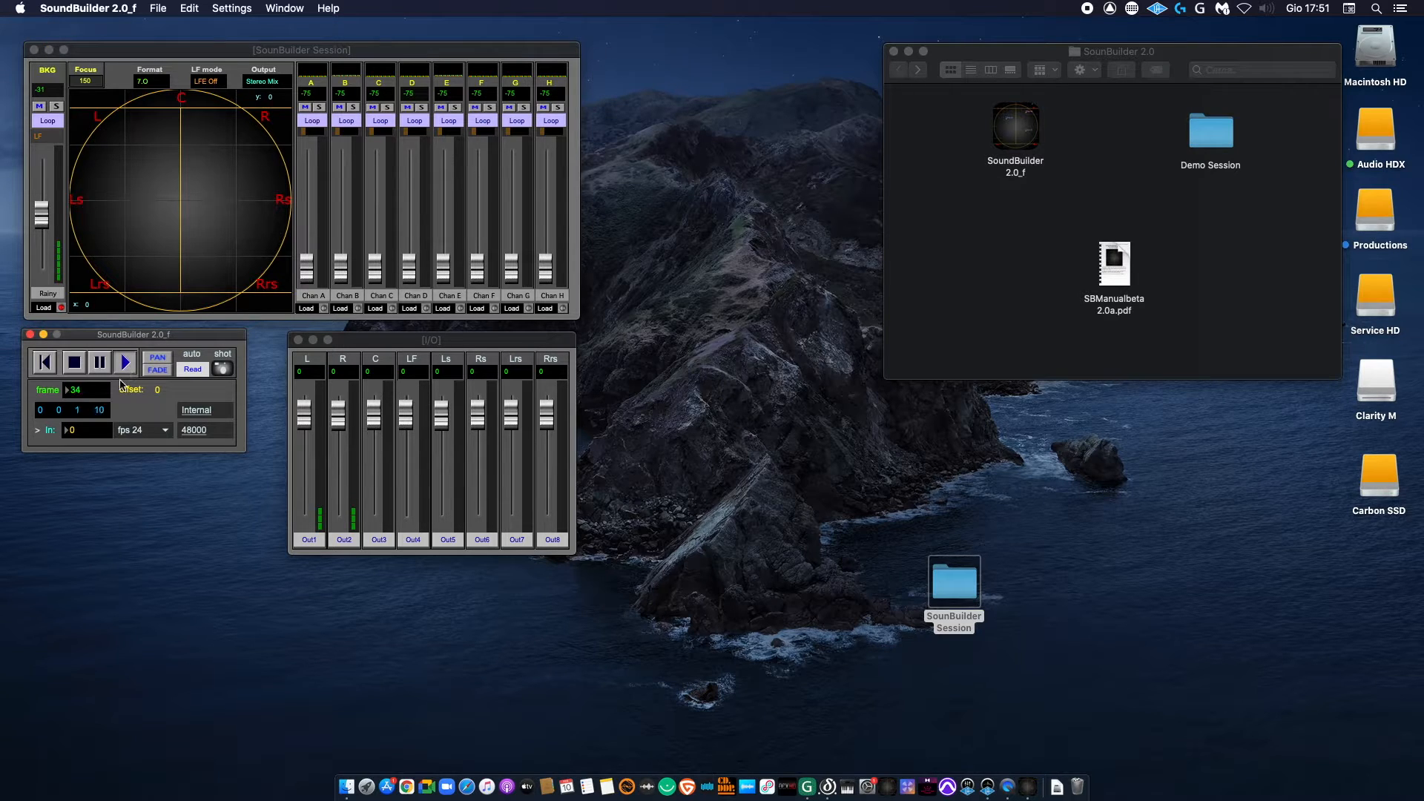
drag(42, 215, 42, 209)
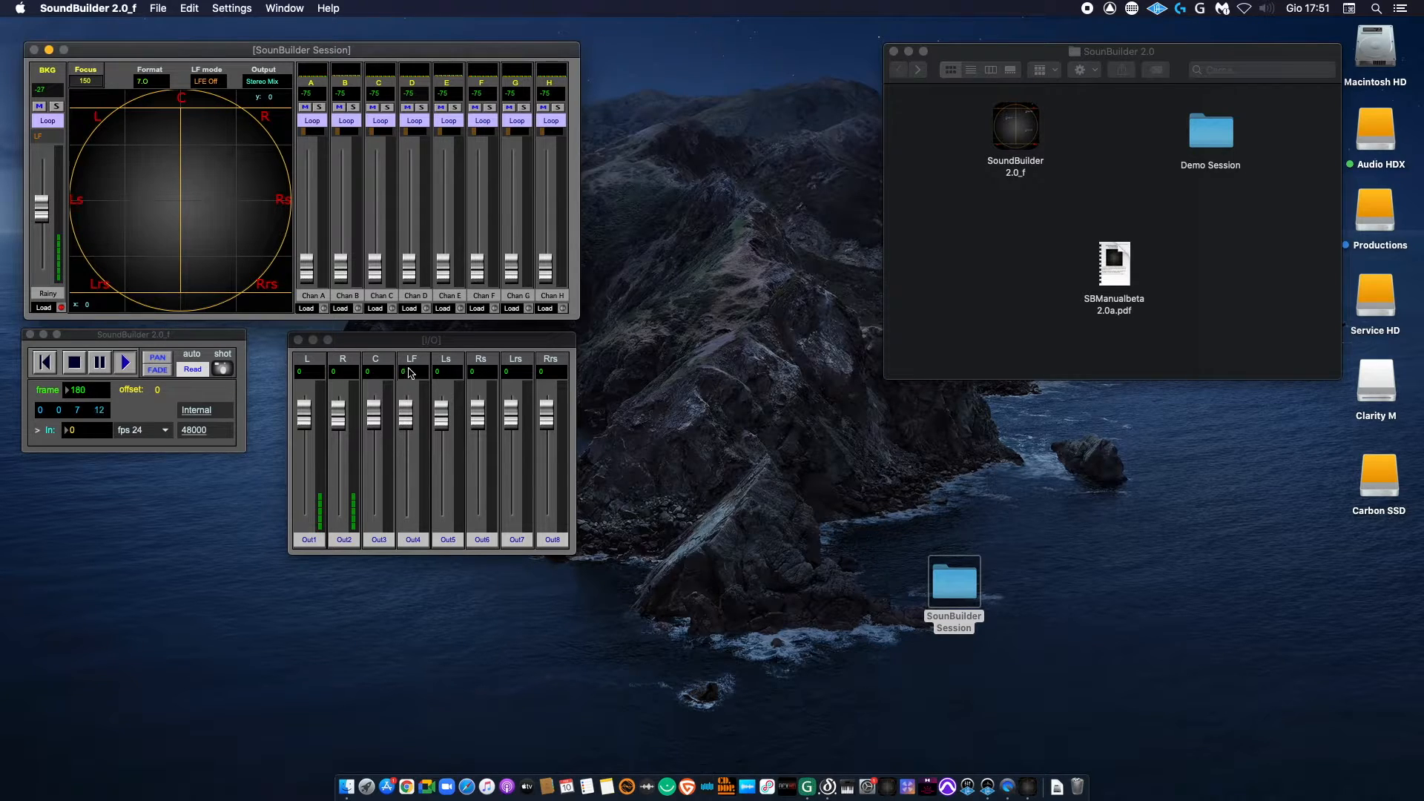
Step: Audition the output in Discrete, Stereo Mix and Mono Mix modes, and return it to Stereo Mix
click(284, 82)
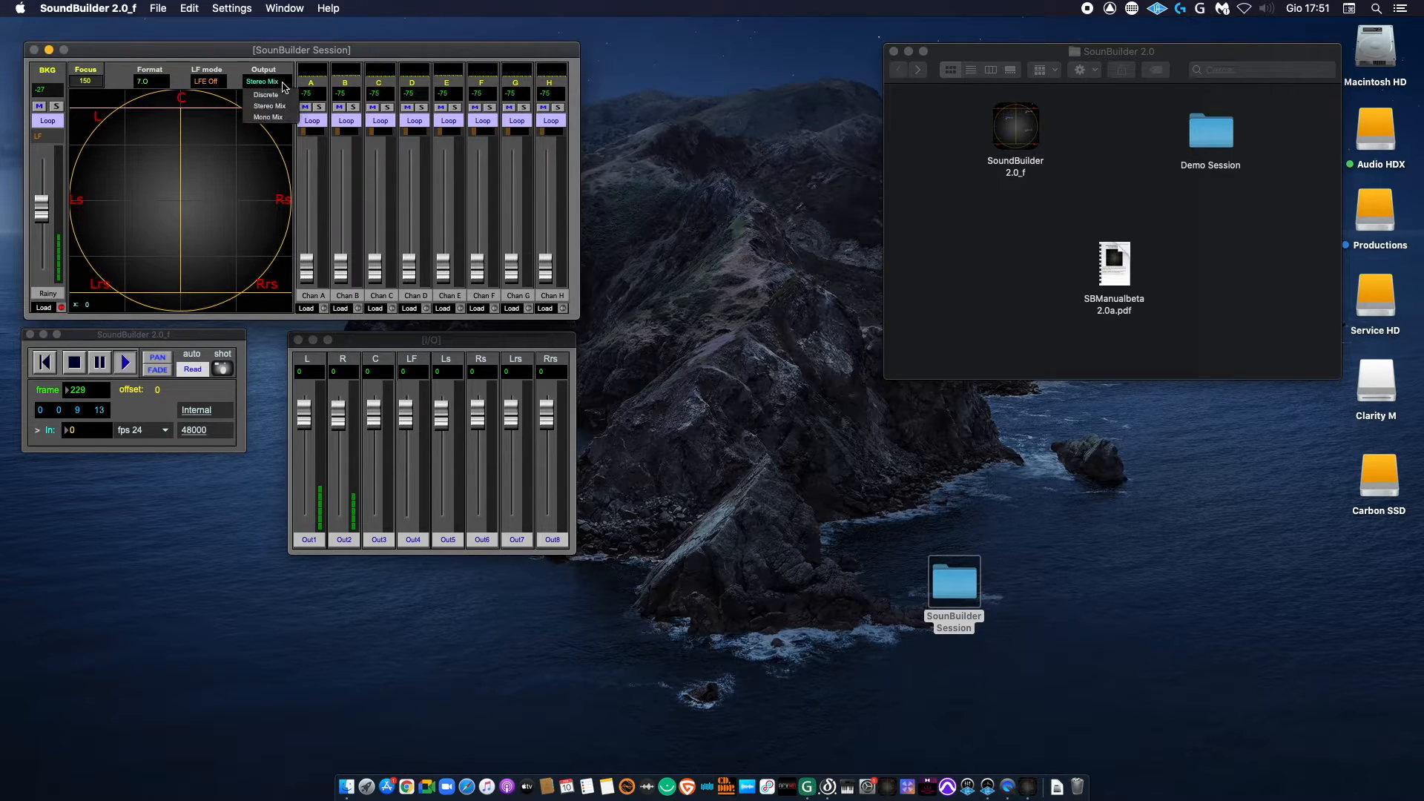
click(282, 95)
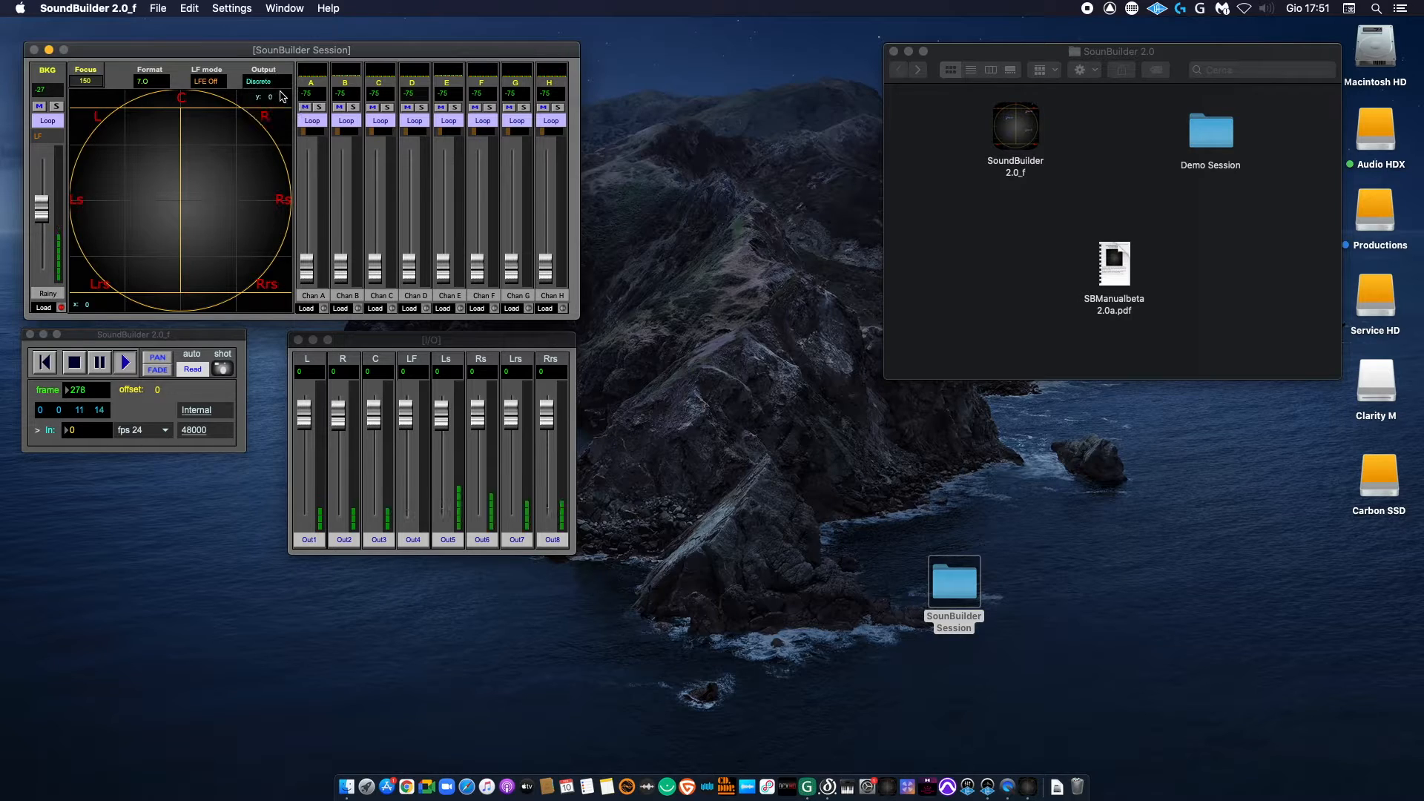
click(266, 84)
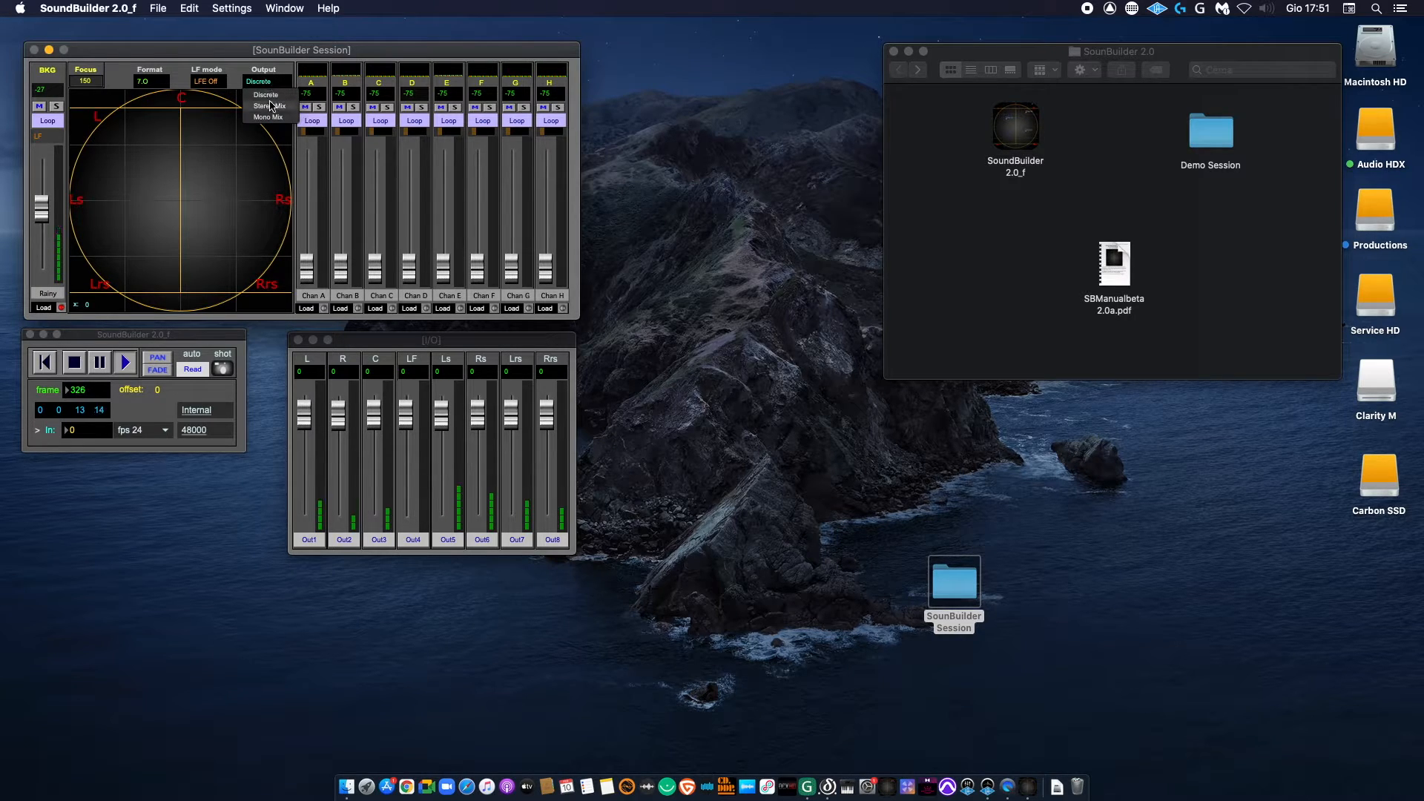
click(269, 106)
click(272, 84)
click(268, 117)
click(272, 84)
click(276, 106)
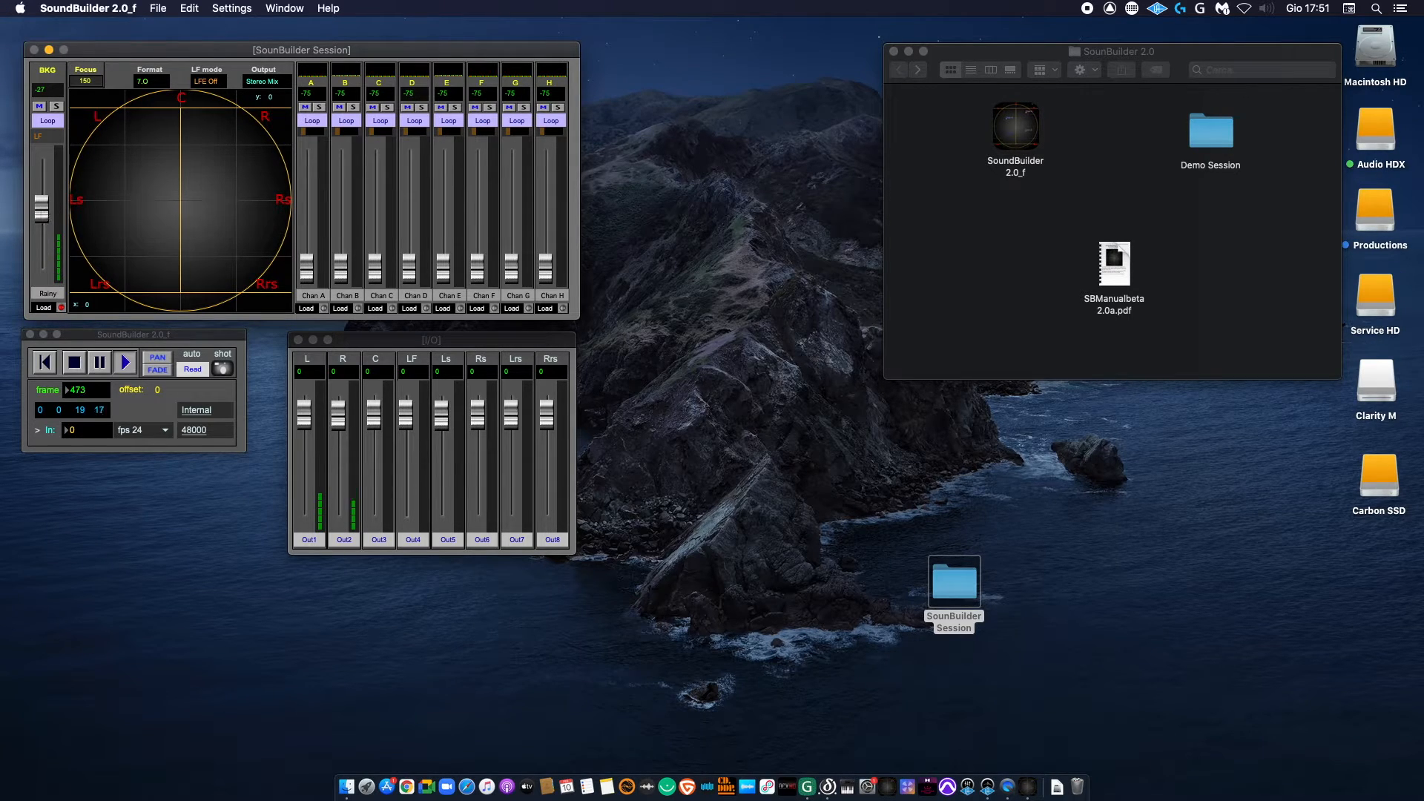
Step: Lower the Rainy background level to -30, keep its name, and stop playback
drag(41, 209, 41, 212)
click(43, 306)
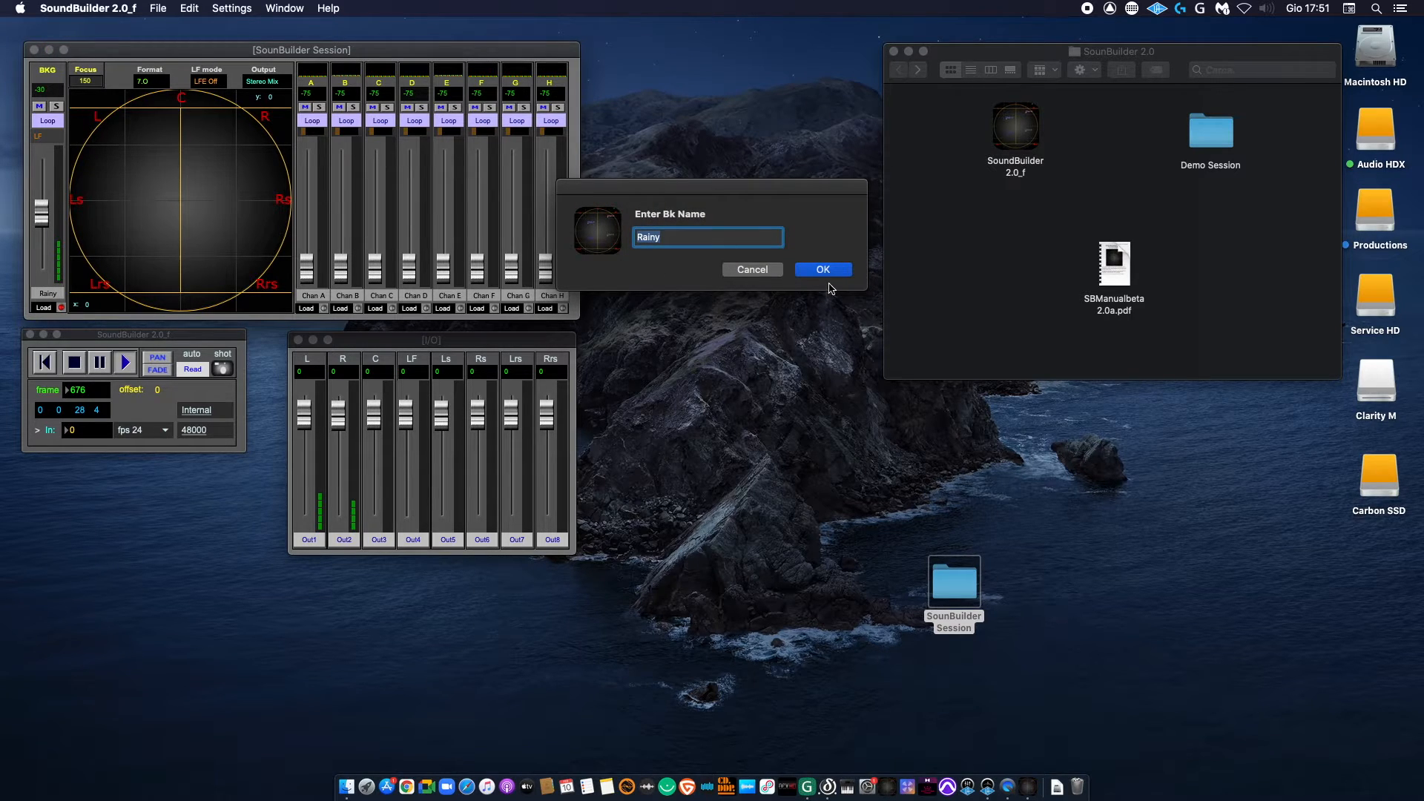
click(824, 274)
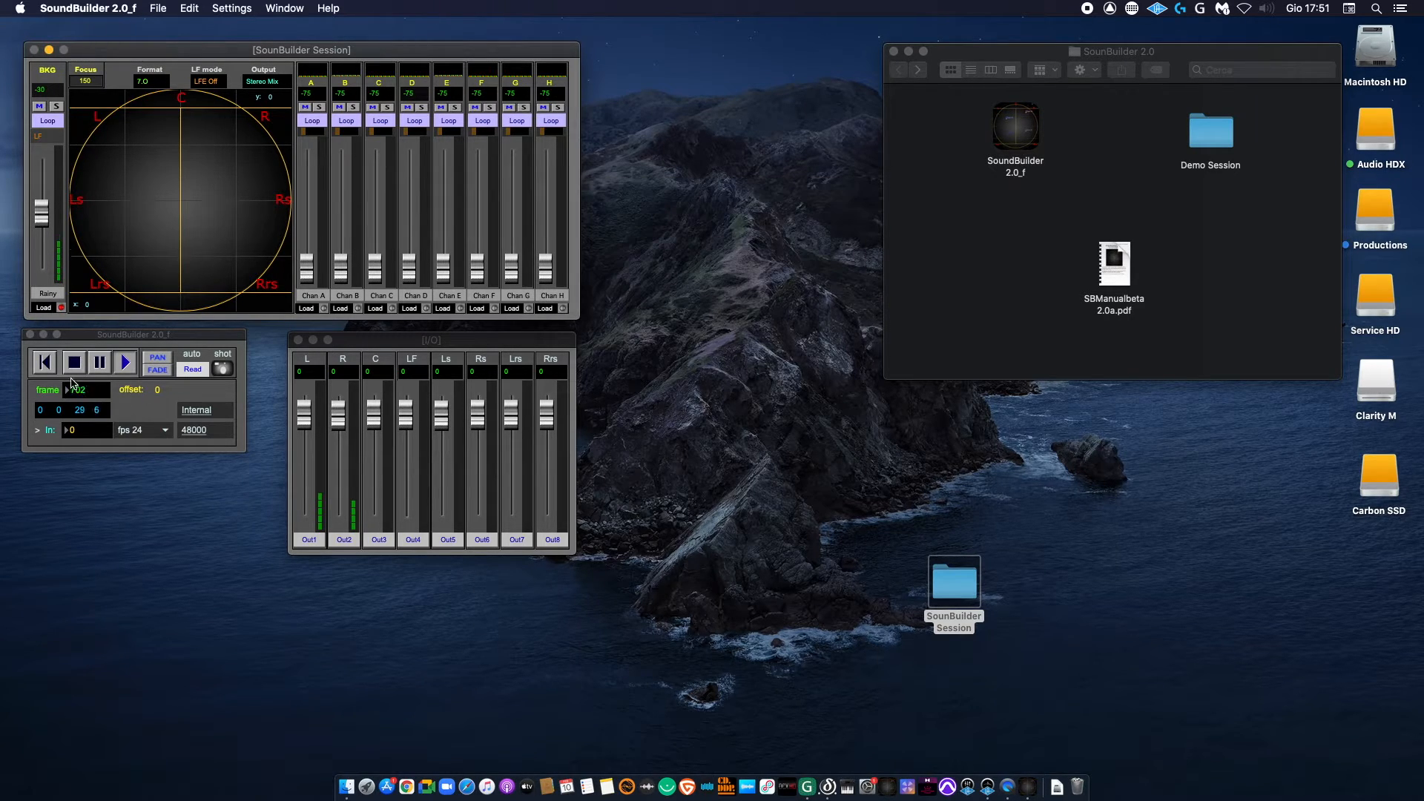
click(74, 365)
click(75, 370)
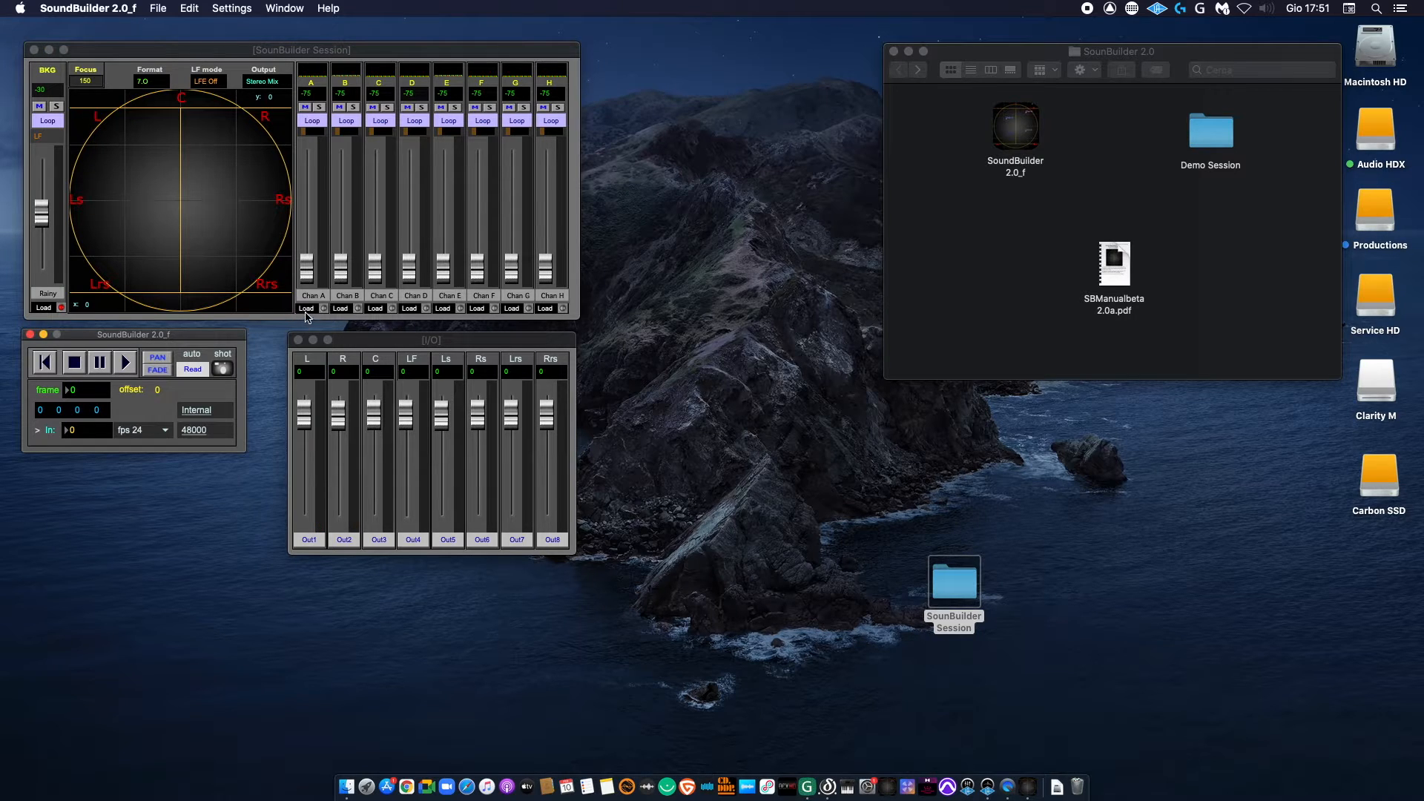
Step: Load bird recordings from the AudioFiles folder into channels A and B
click(310, 309)
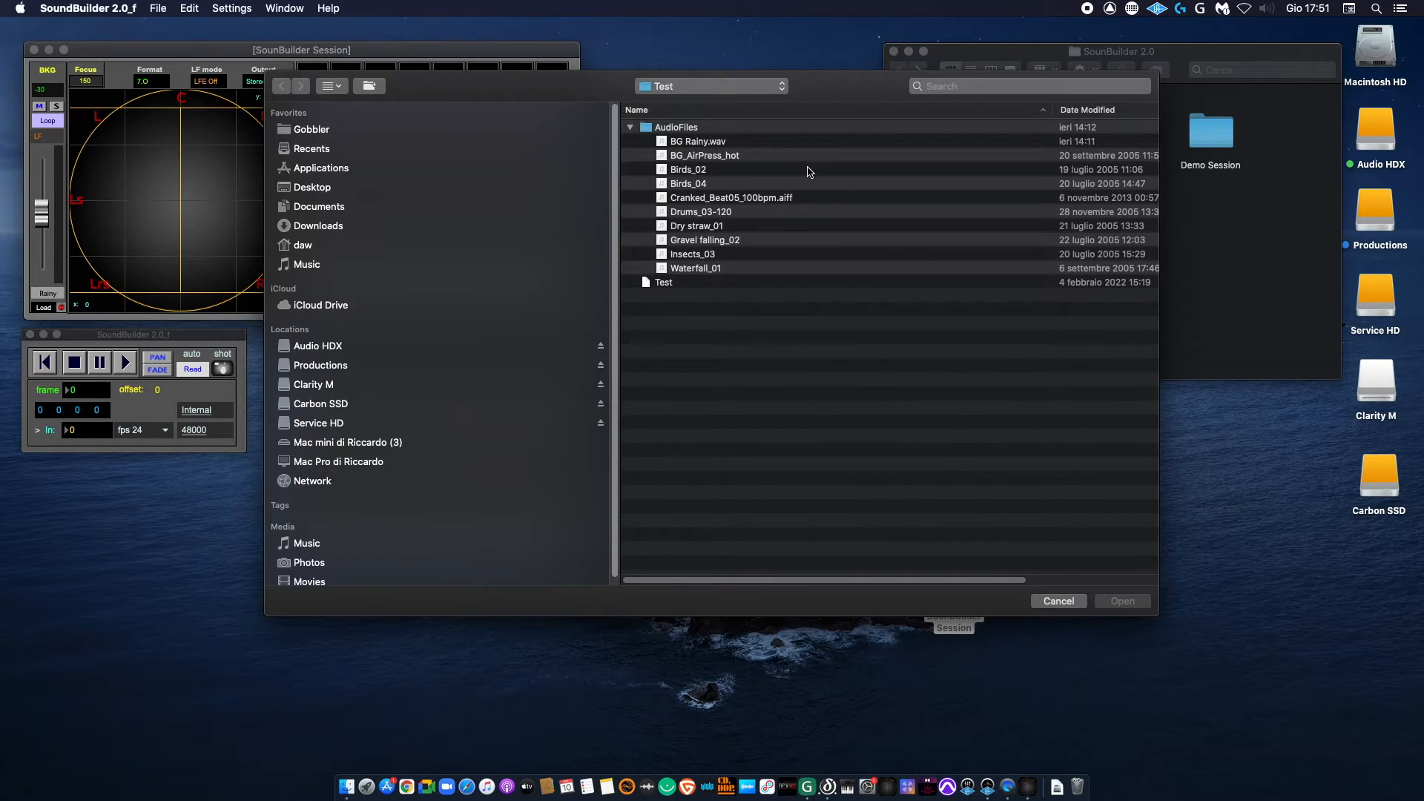
double_click(701, 184)
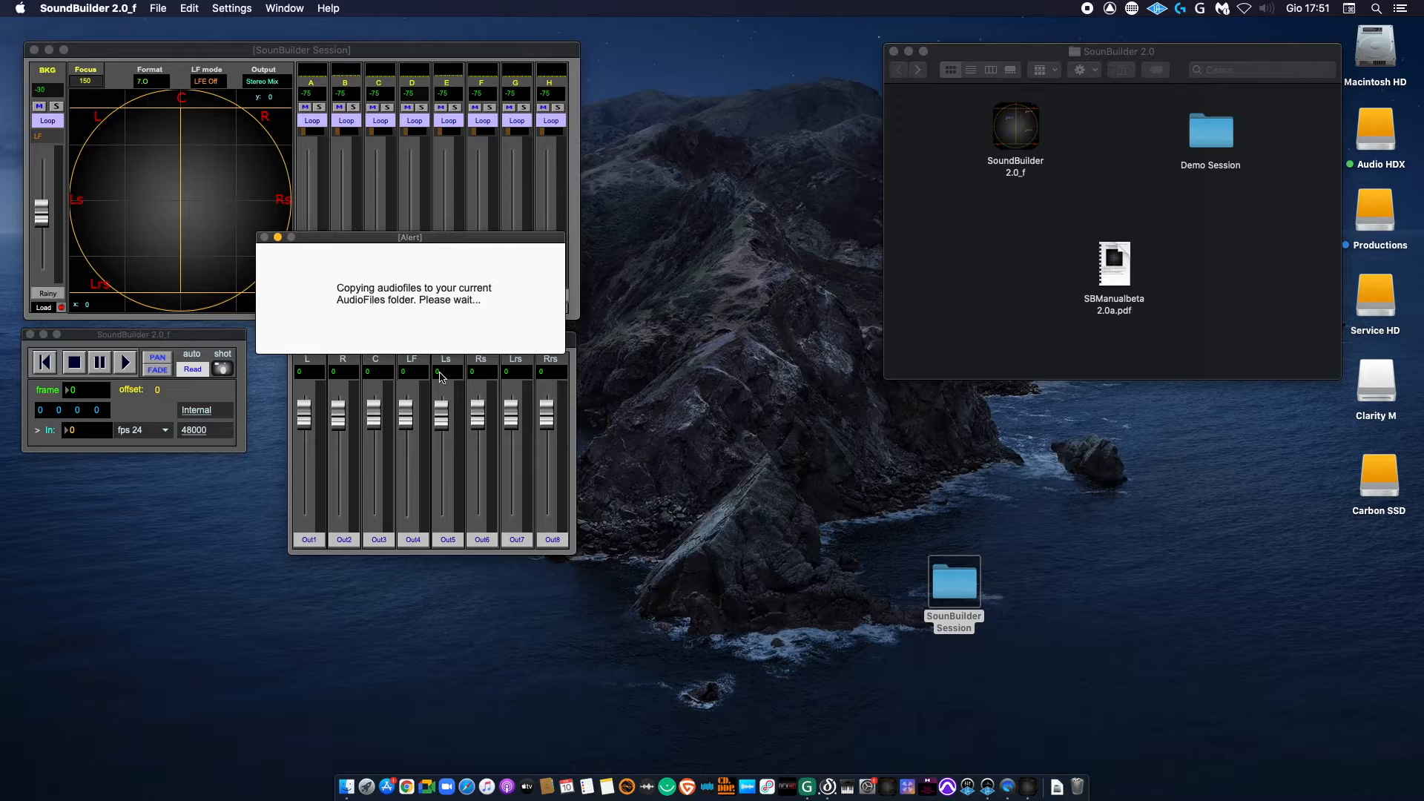
click(342, 309)
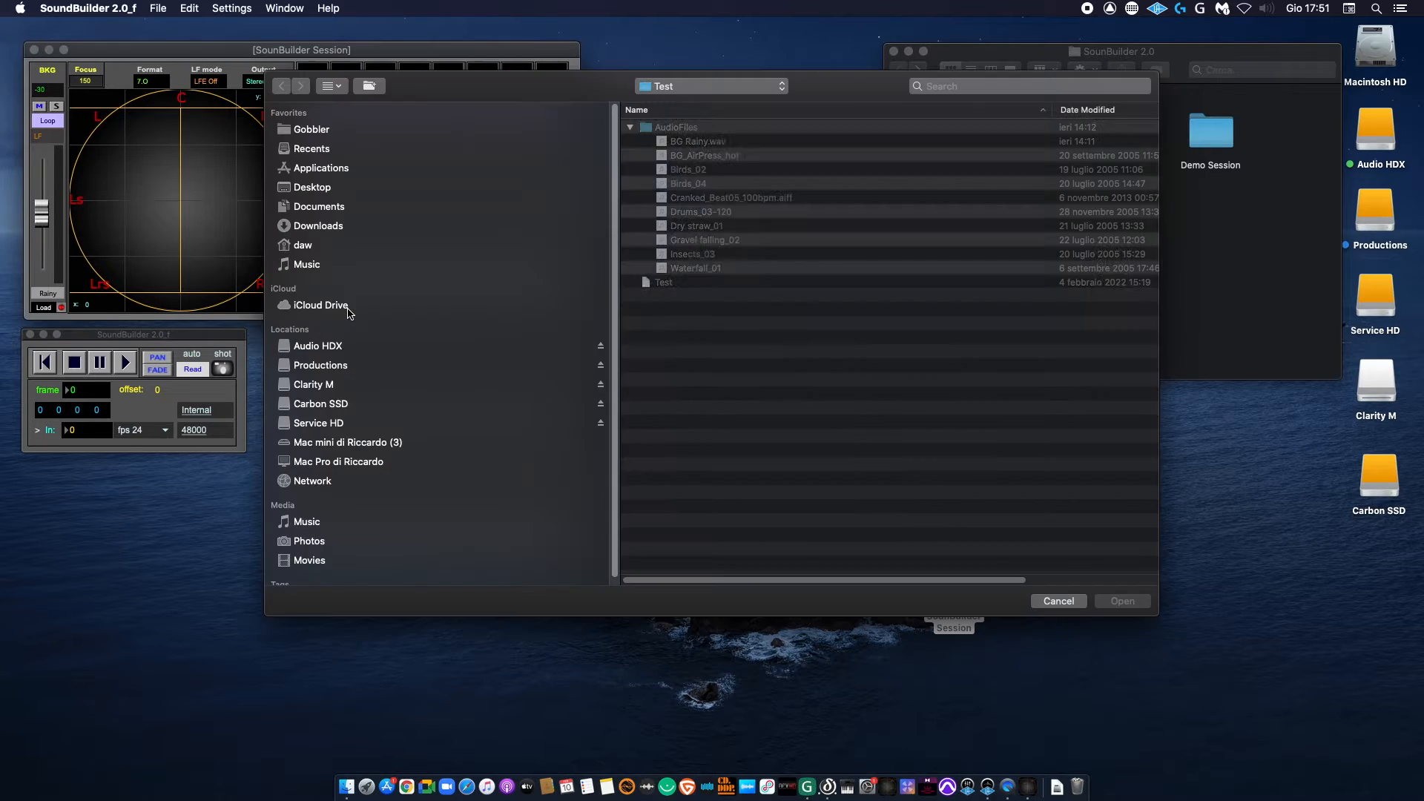
double_click(745, 184)
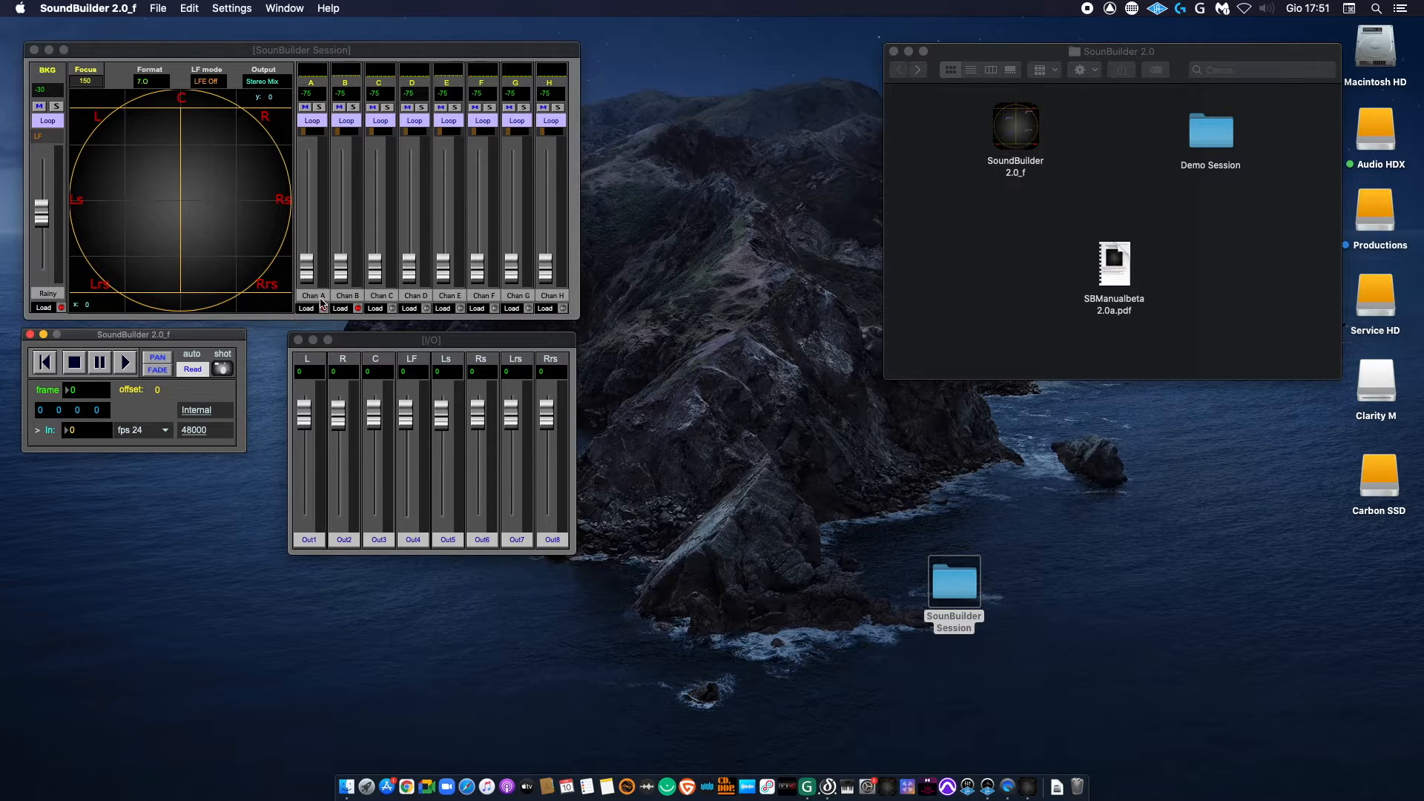
Step: Load Insects_03 into channel C and Dry straw_01 into channel D
click(376, 308)
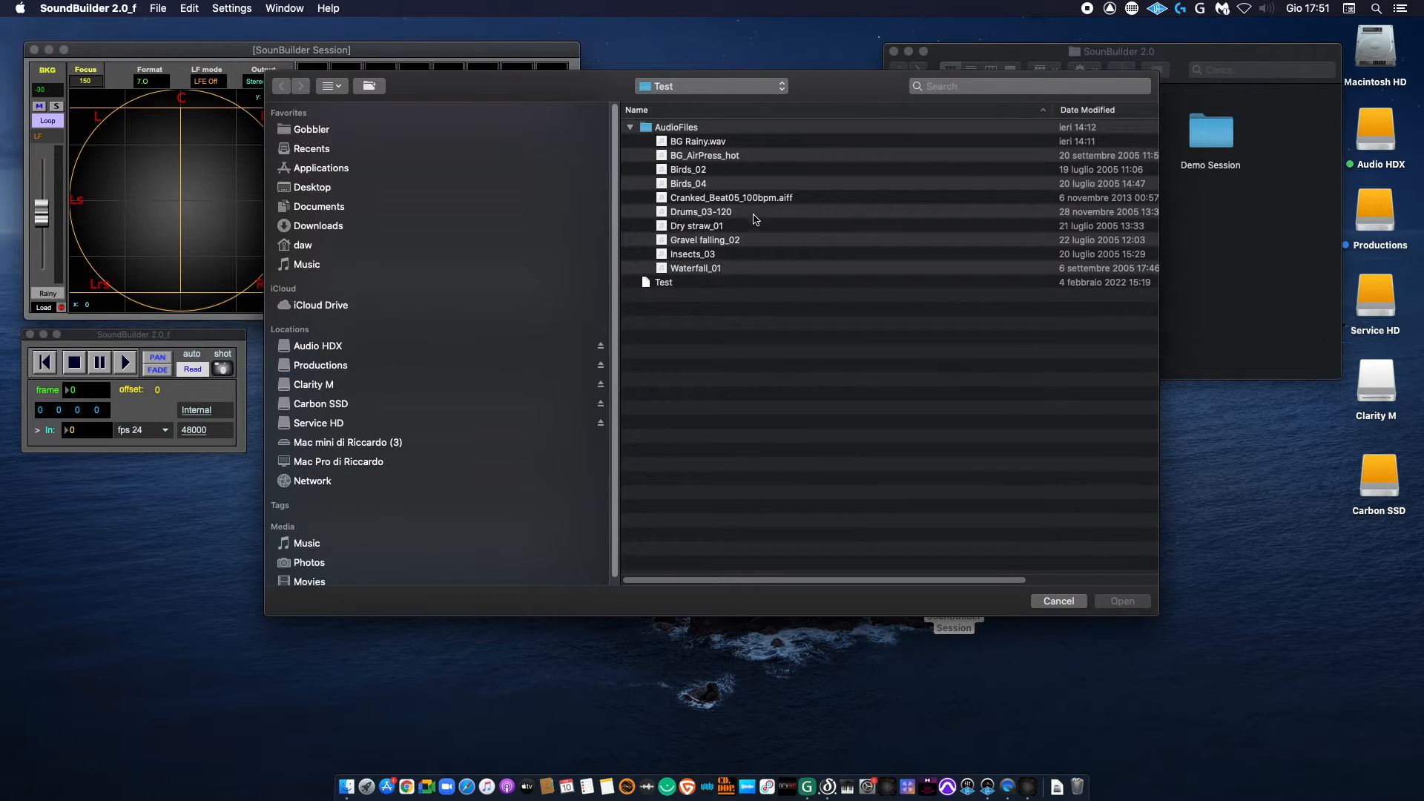
double_click(712, 256)
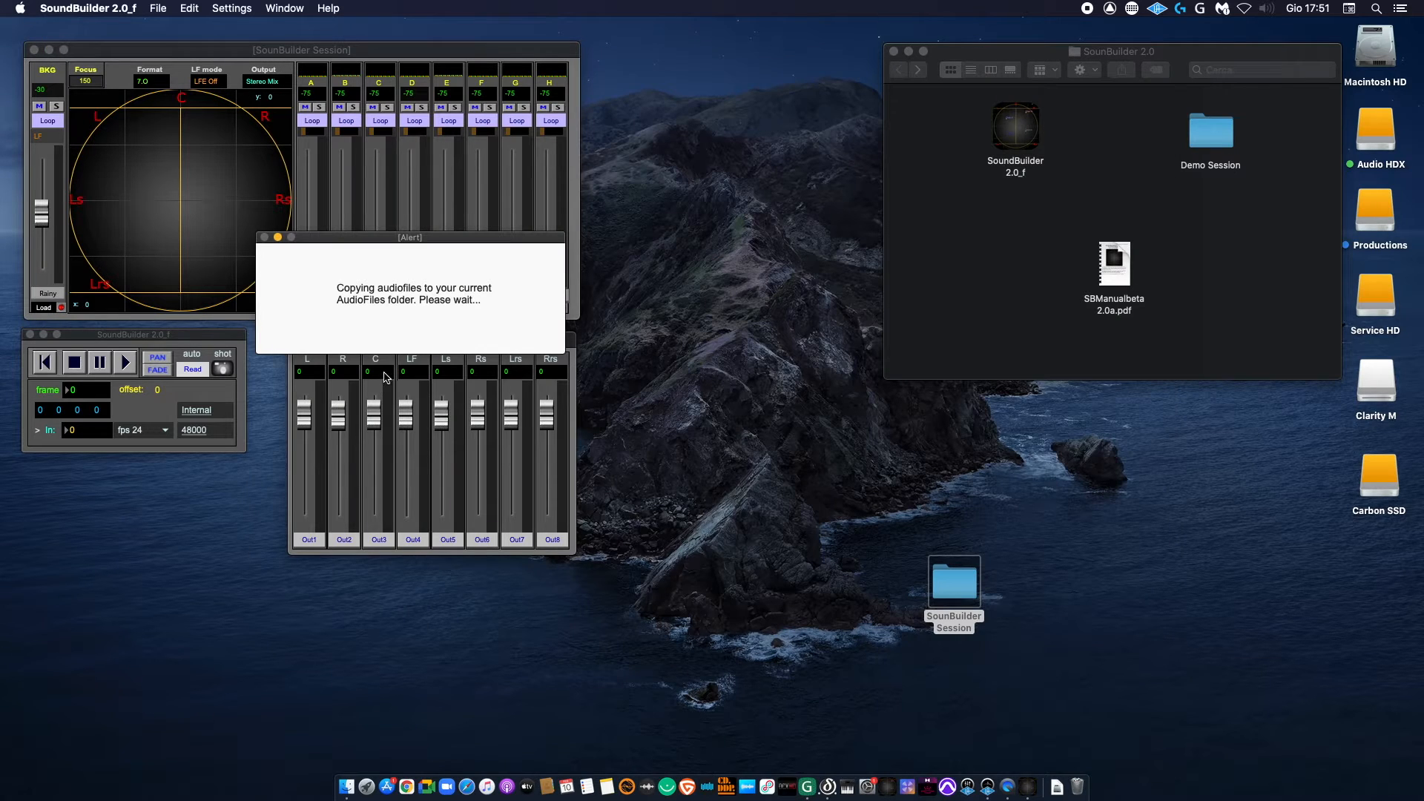
click(411, 308)
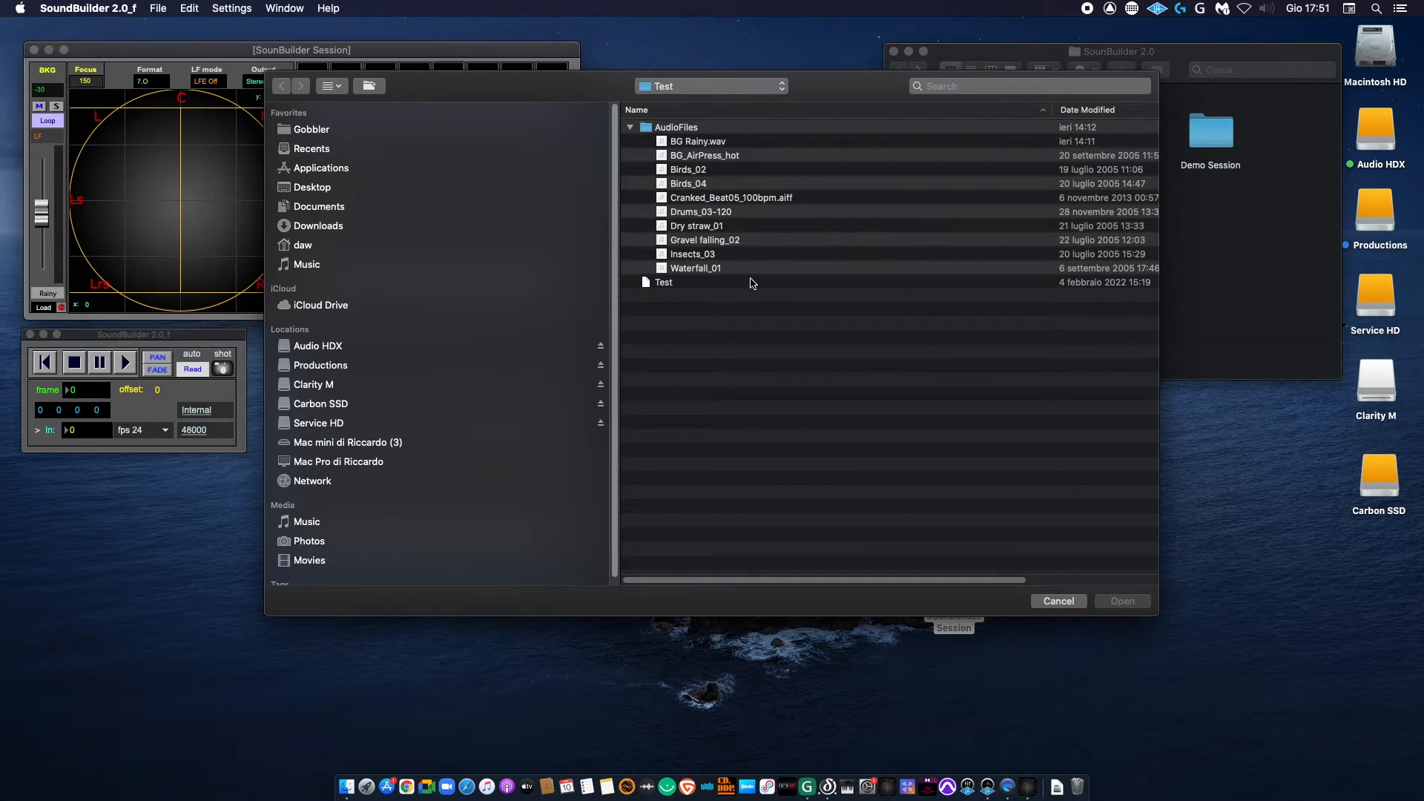
double_click(744, 227)
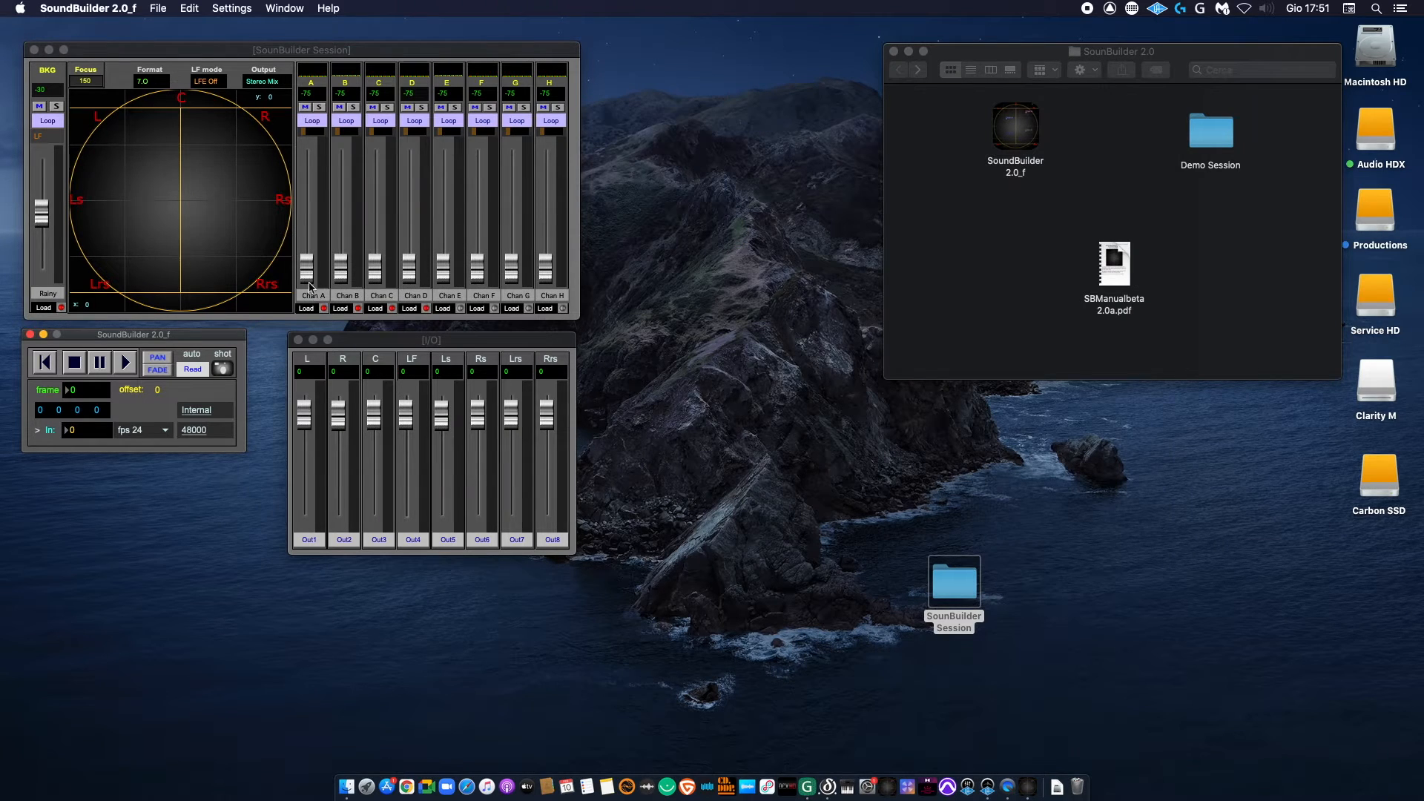
Step: Rename channel A as Bird 1 and channel B as Bird 2
click(318, 296)
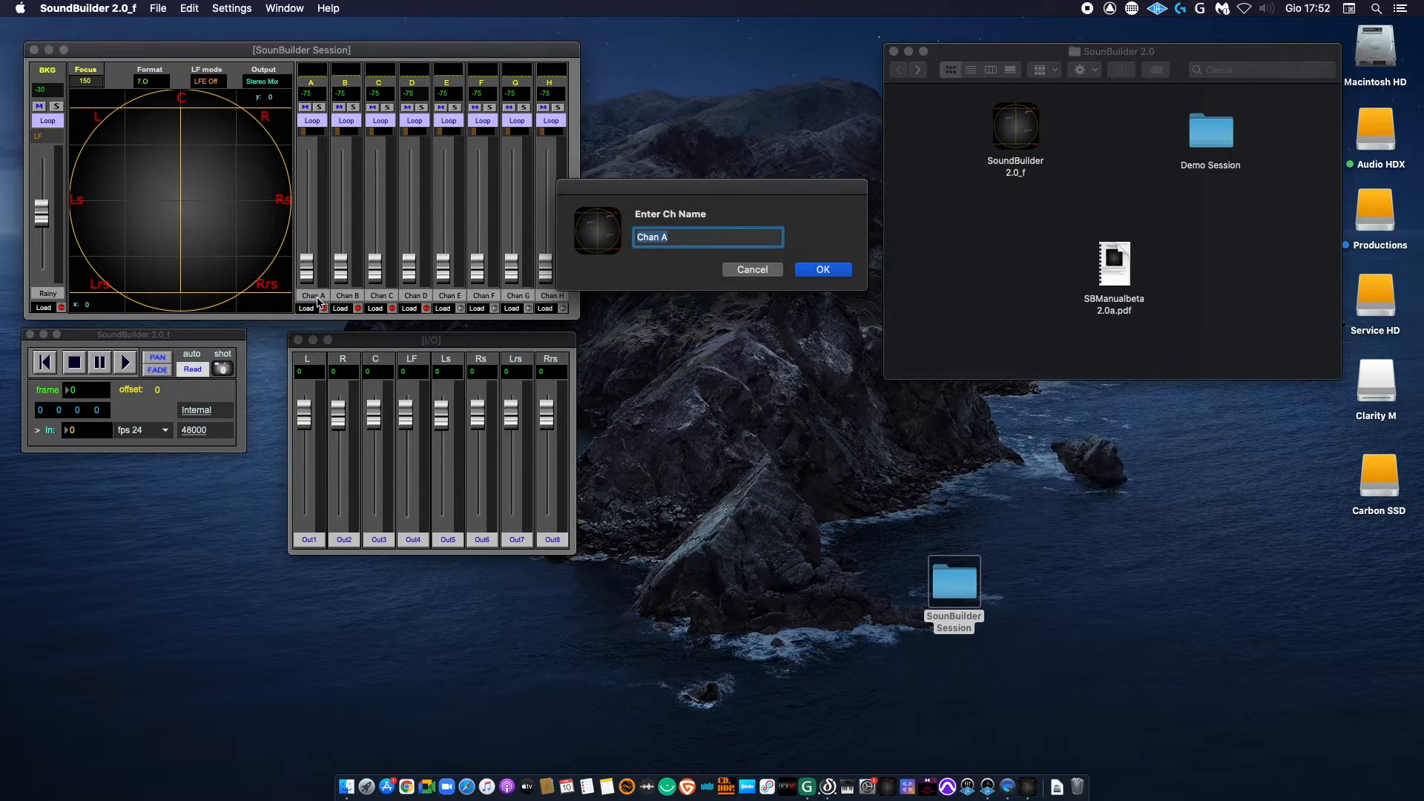
text(Bird 1)
key(Return)
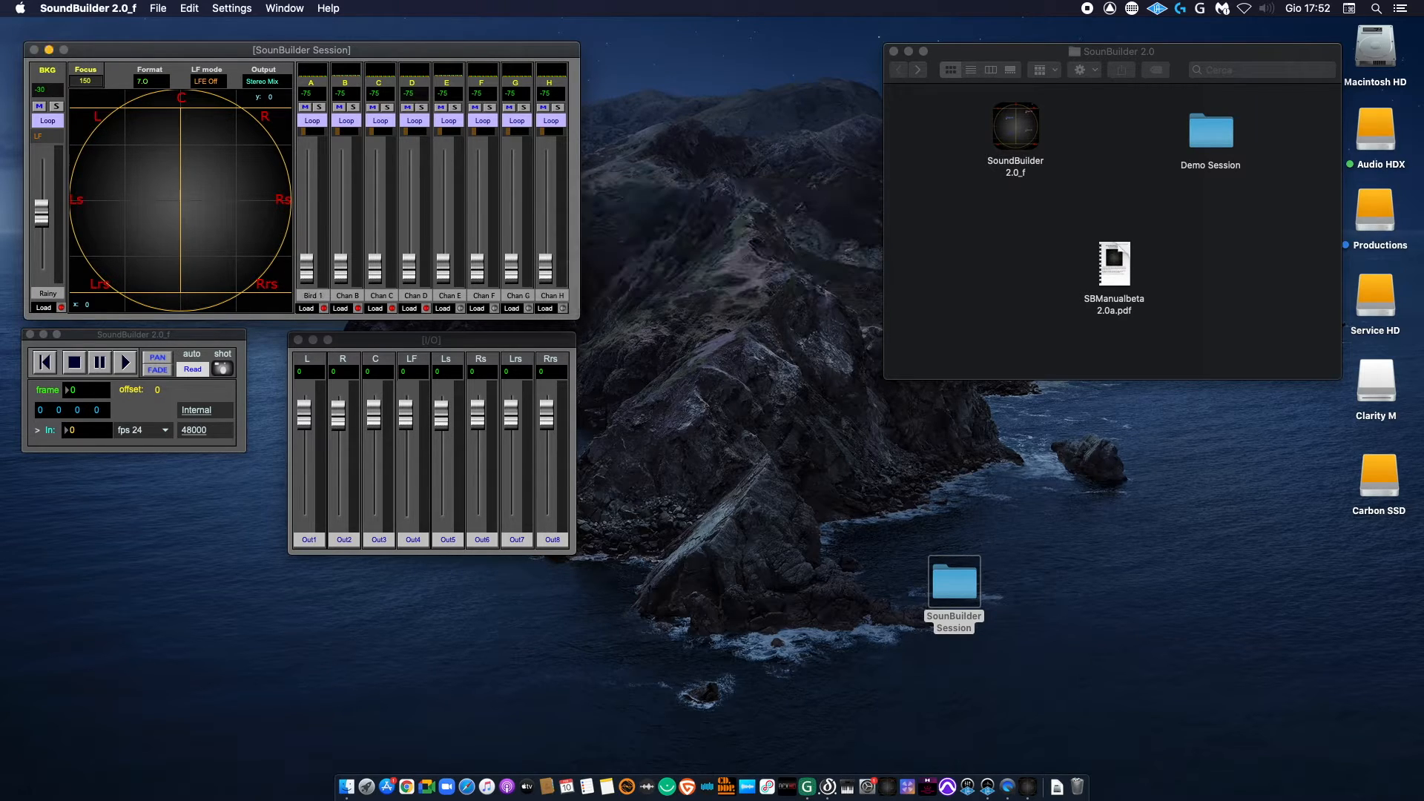
click(344, 296)
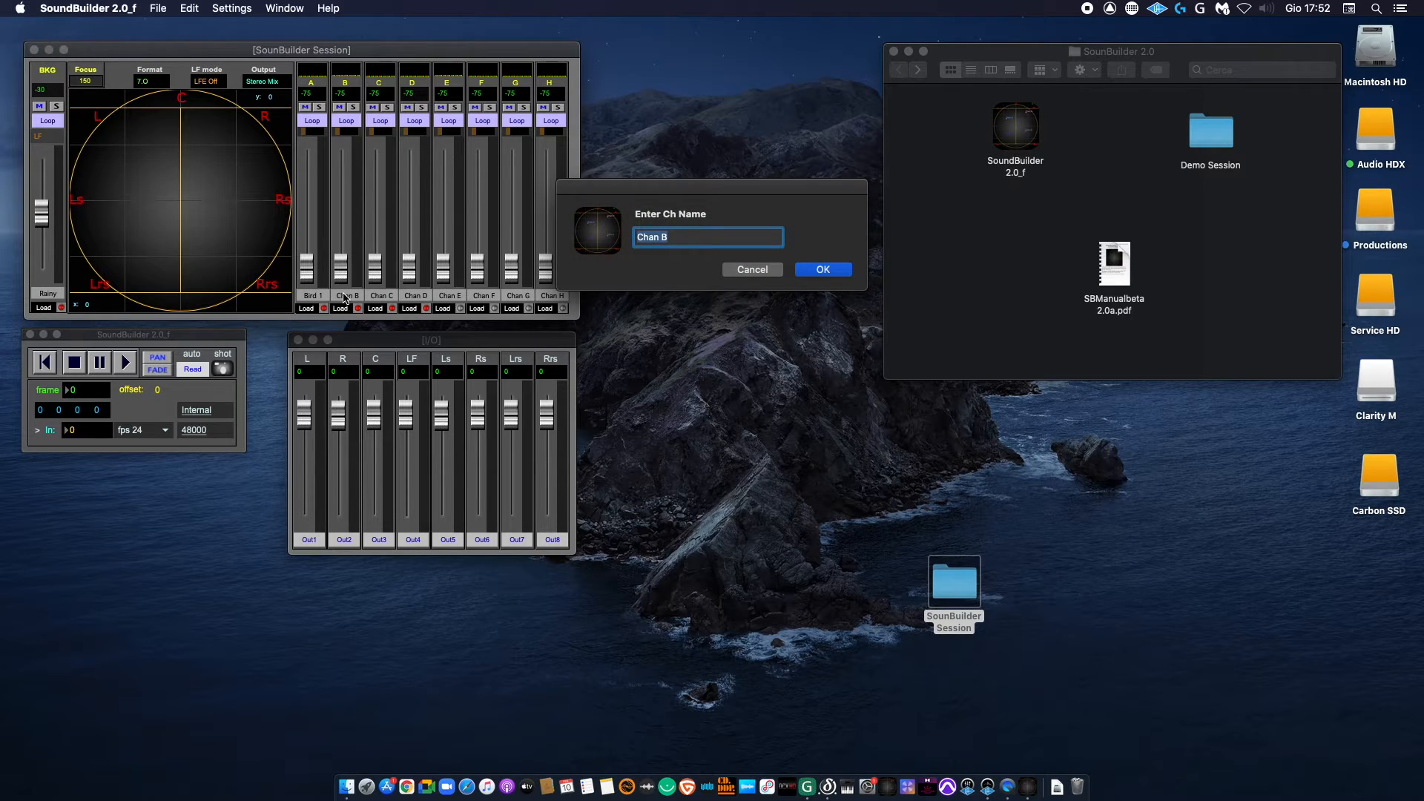
text(Bird 2)
key(Return)
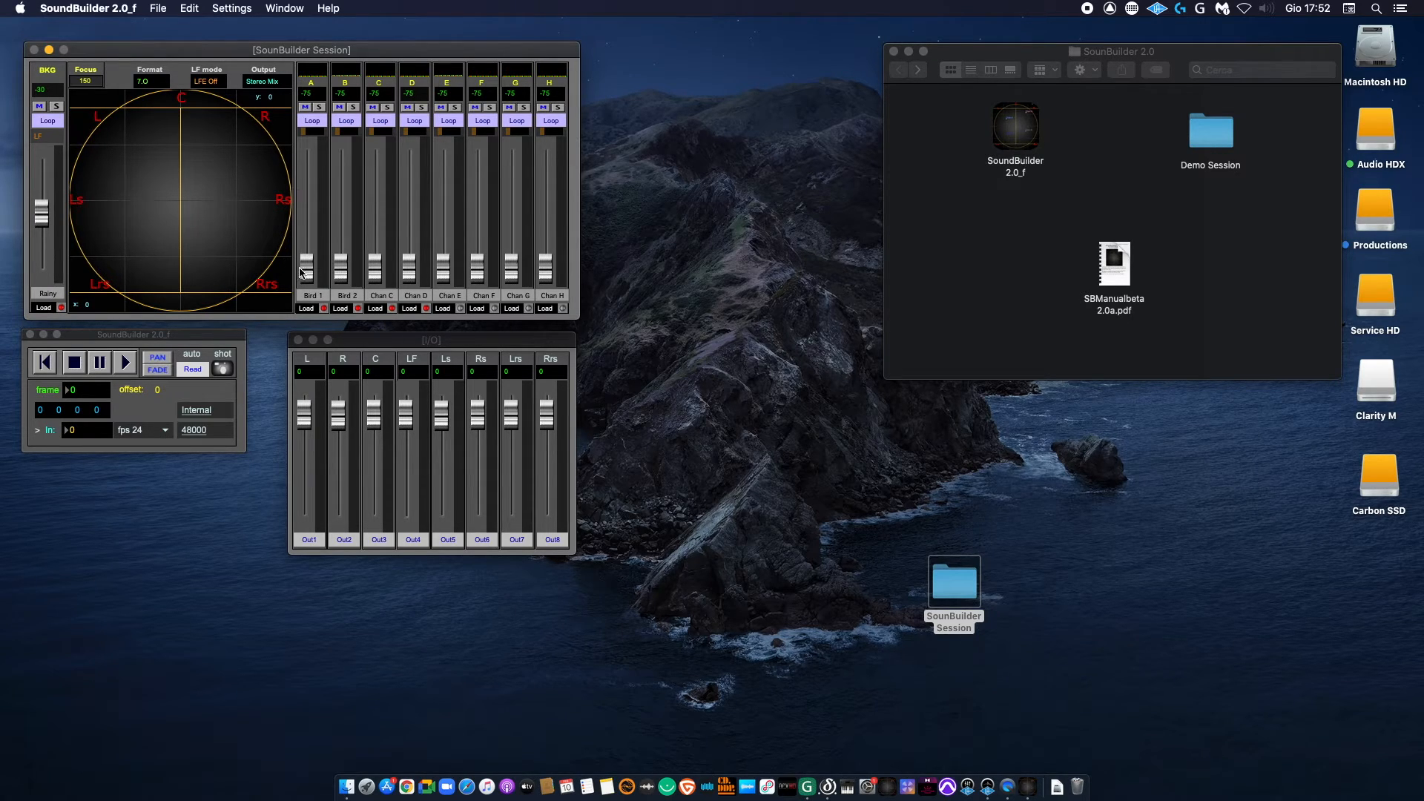
Step: Select channel A (Bird 1) and raise its level to -25
drag(301, 272, 307, 217)
click(318, 86)
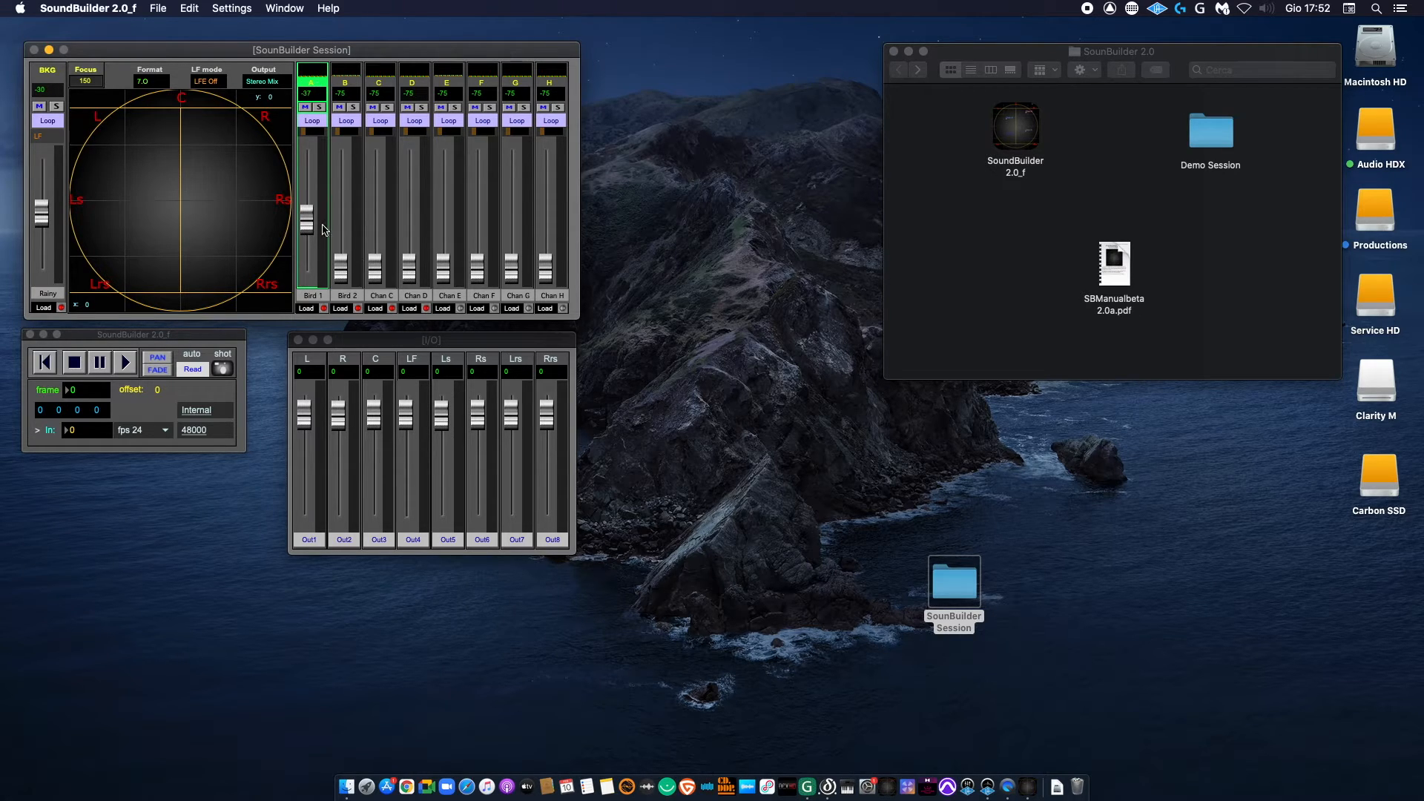
drag(307, 220, 304, 204)
Step: Try the mute and solo switches on channel A, and turn its solo back off
click(307, 109)
click(319, 108)
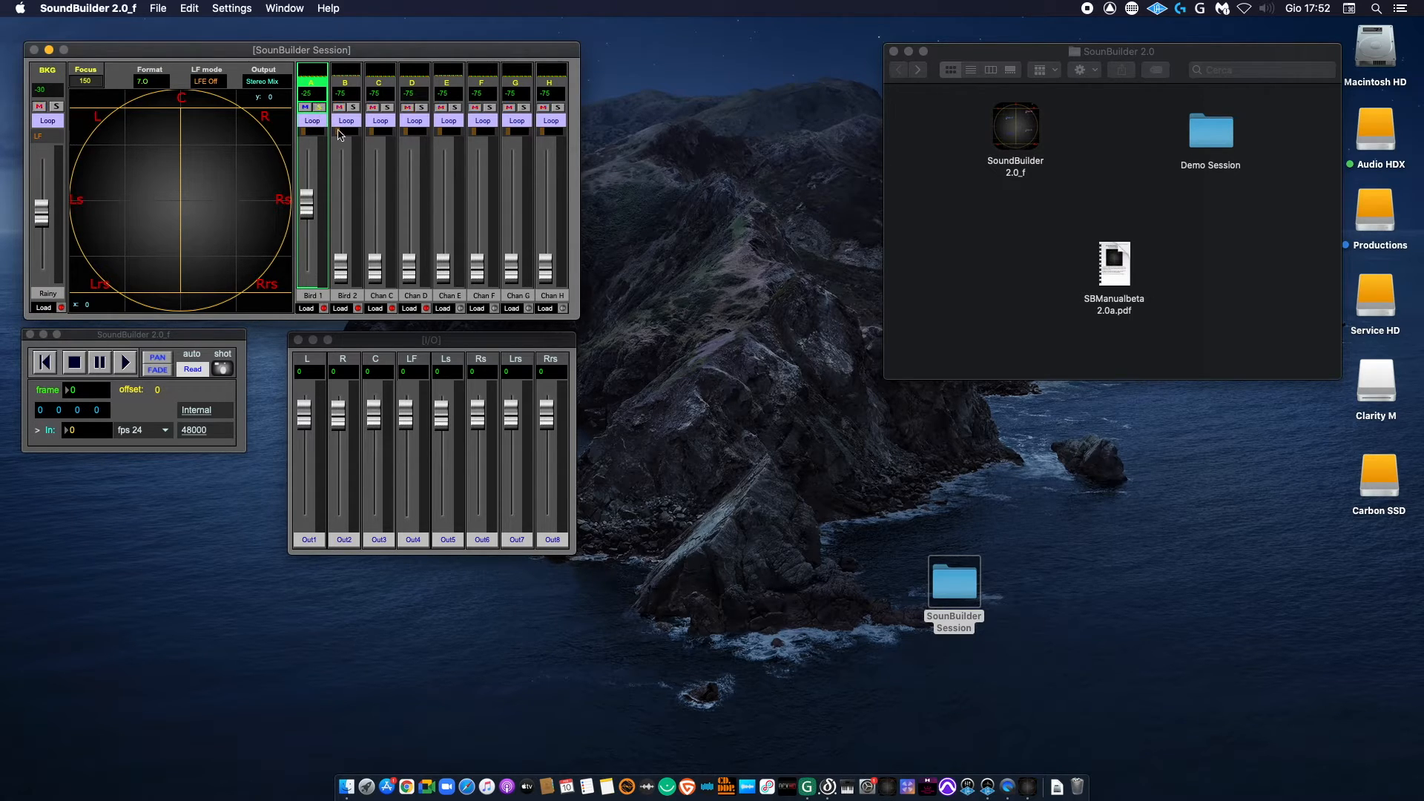
click(319, 108)
Step: Look at channel A's playback mode options, keep Loop, and lower the channel's level to -33
click(313, 120)
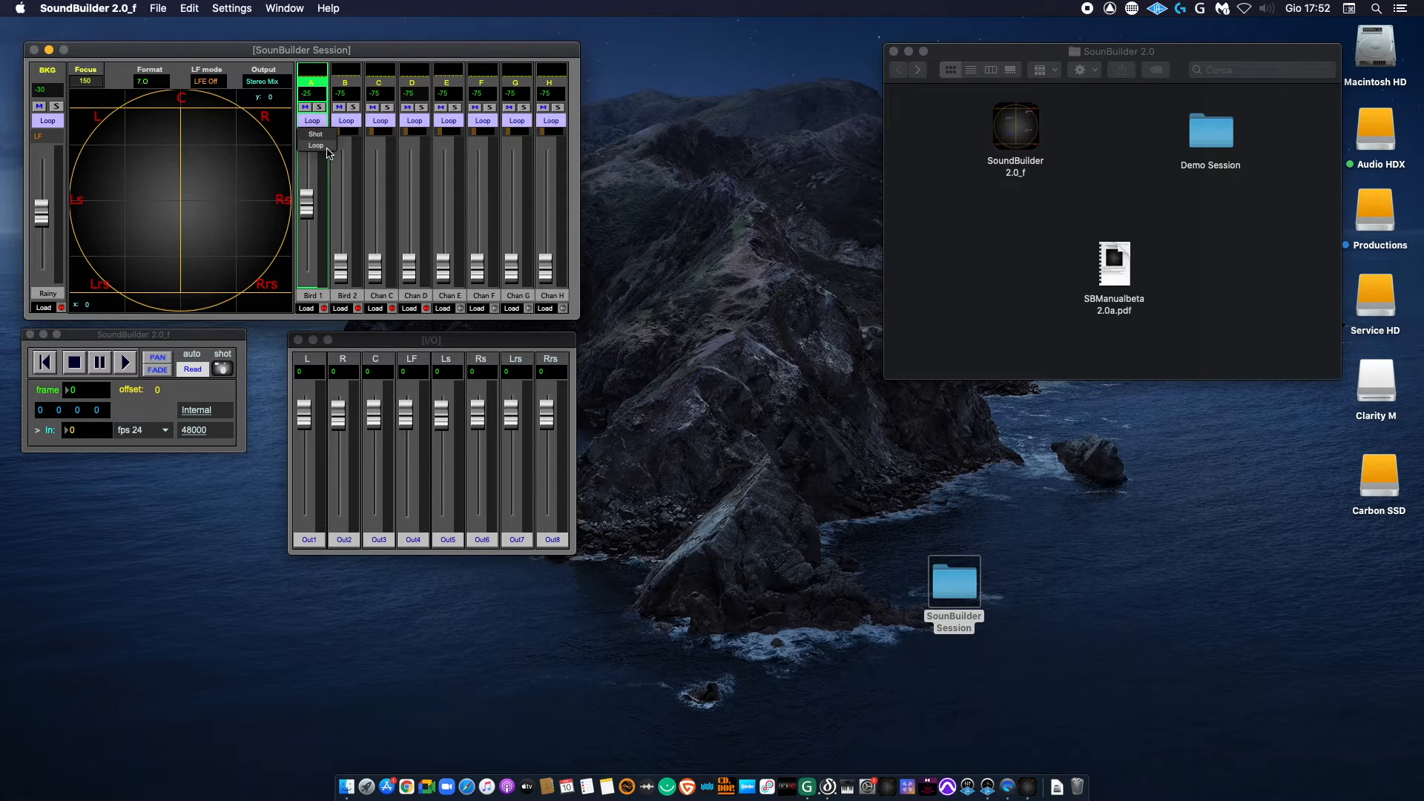
click(327, 153)
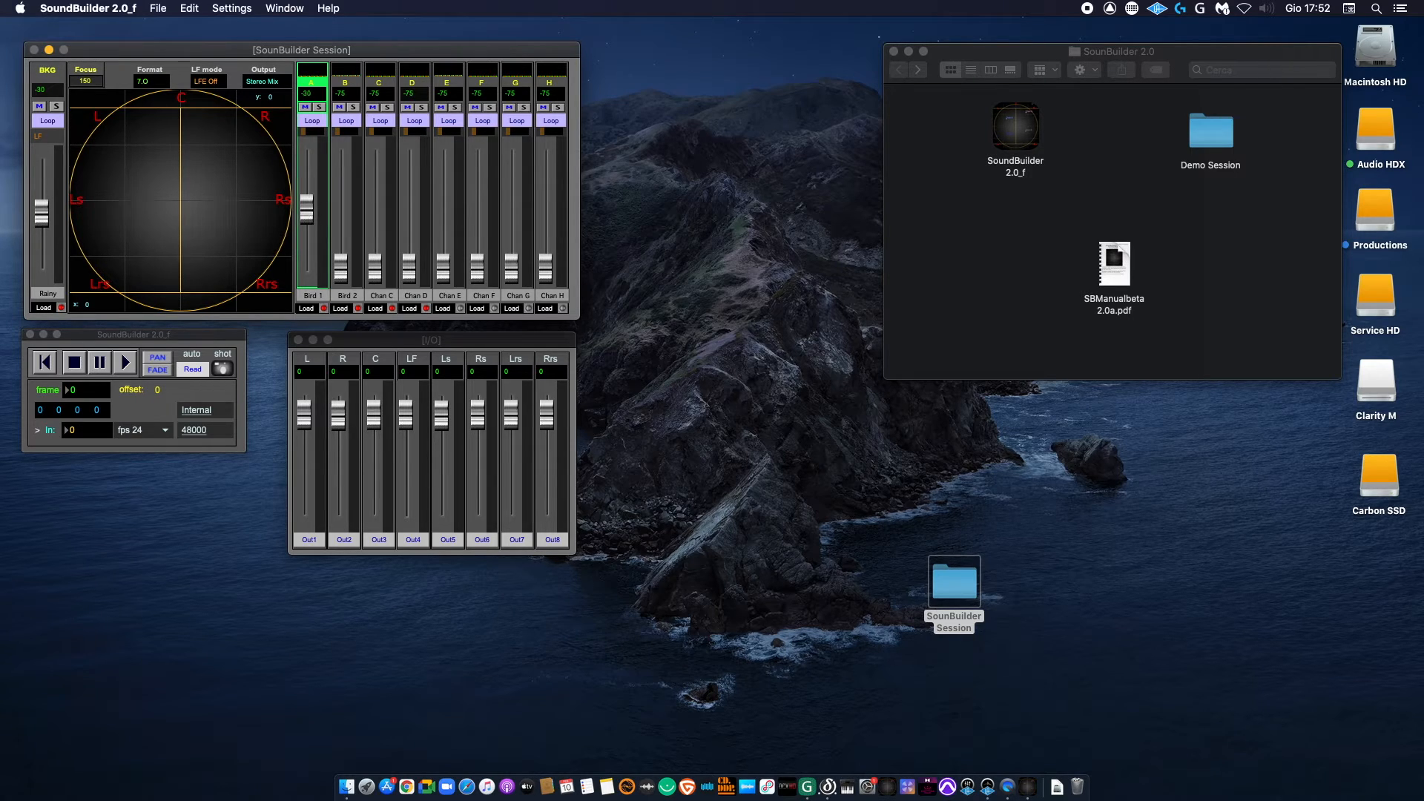
drag(306, 205, 308, 217)
Step: Rename channel C as Insect and channel D as Gravel
click(375, 309)
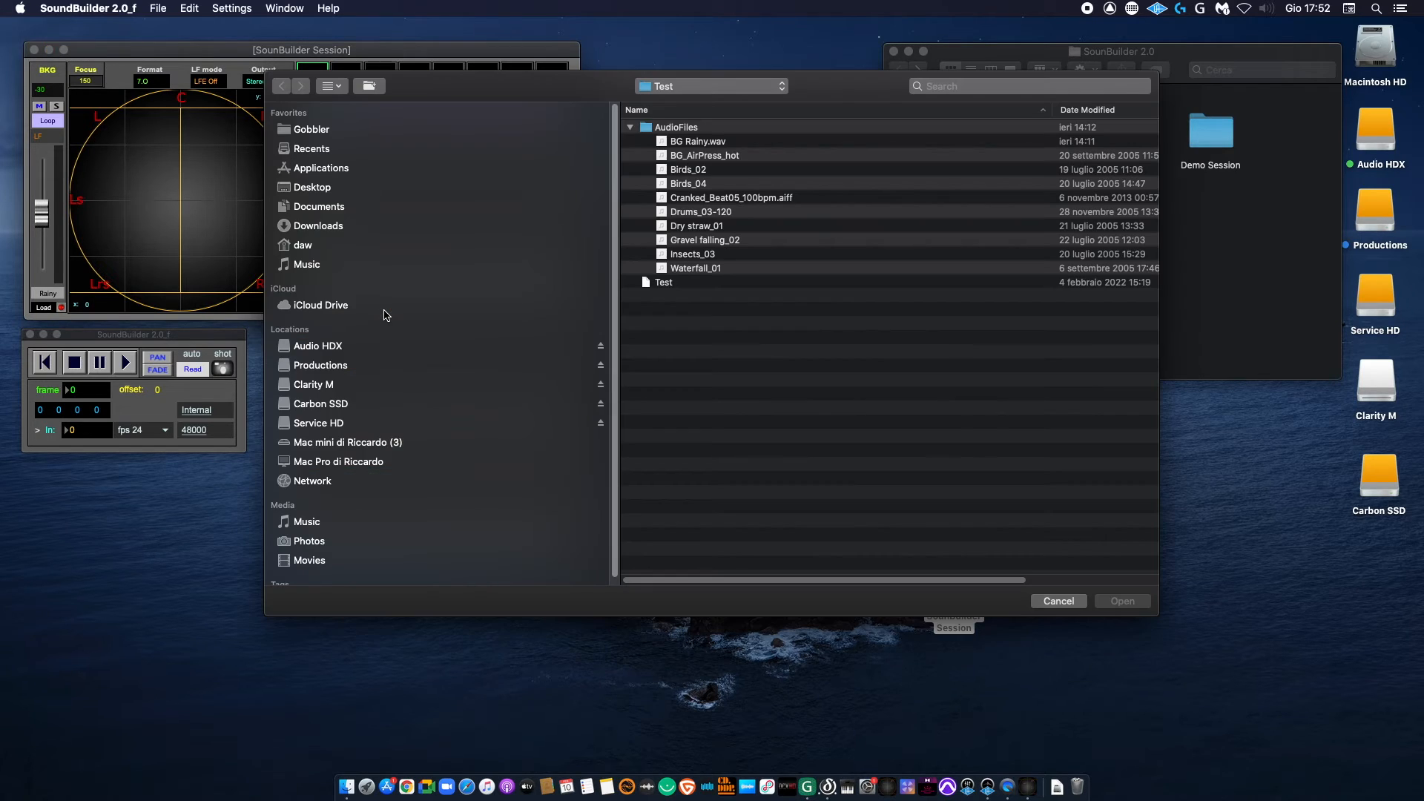
click(1042, 603)
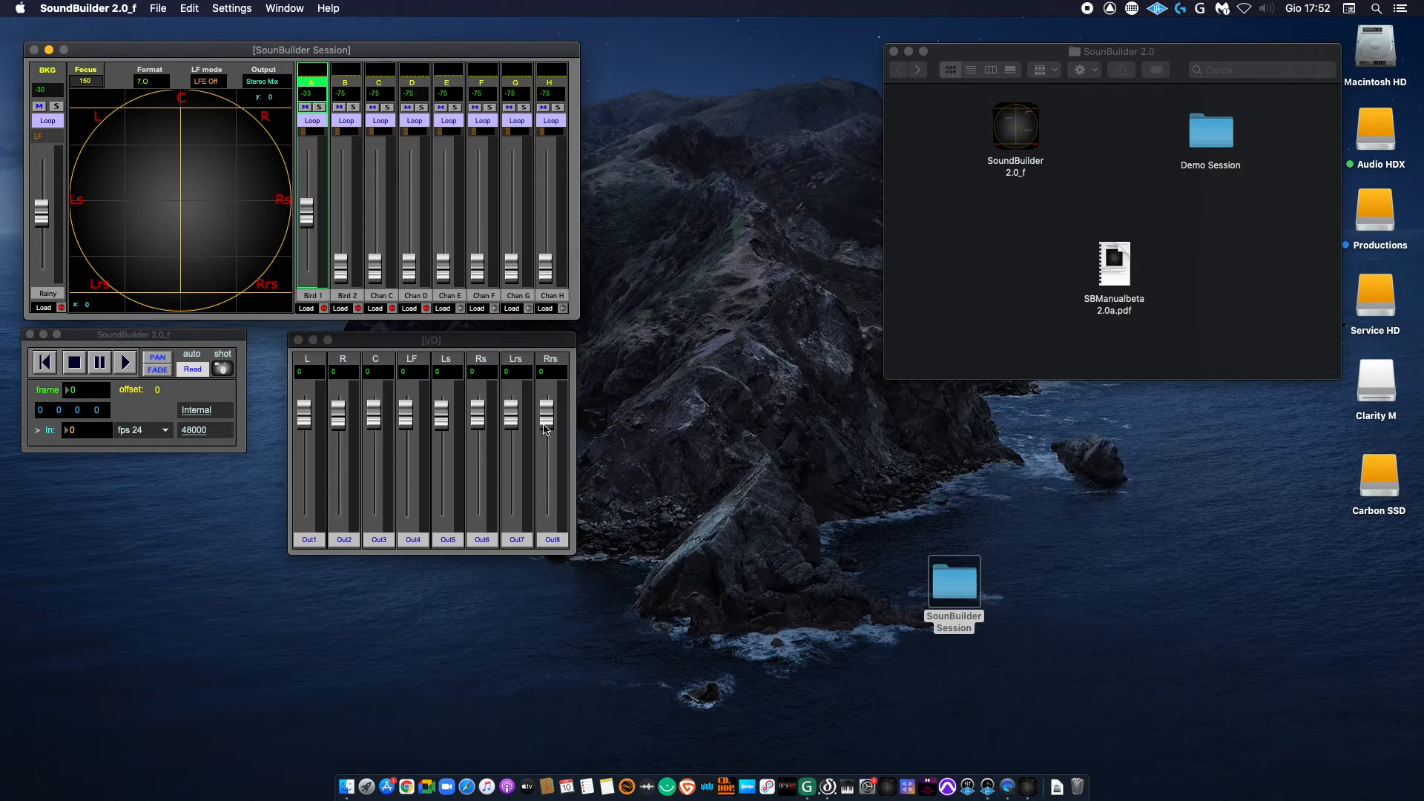
click(391, 298)
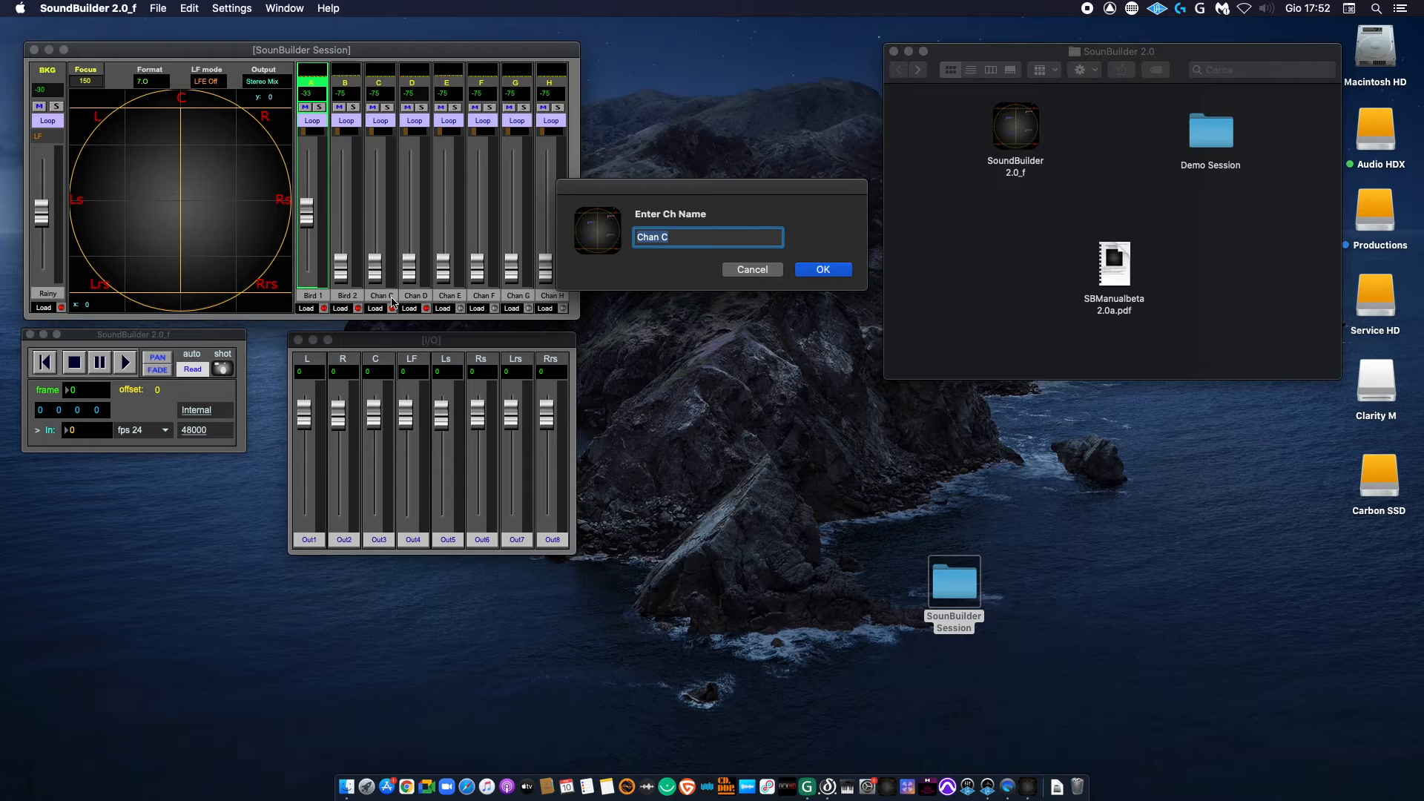
key(BackSpace)
key(Return)
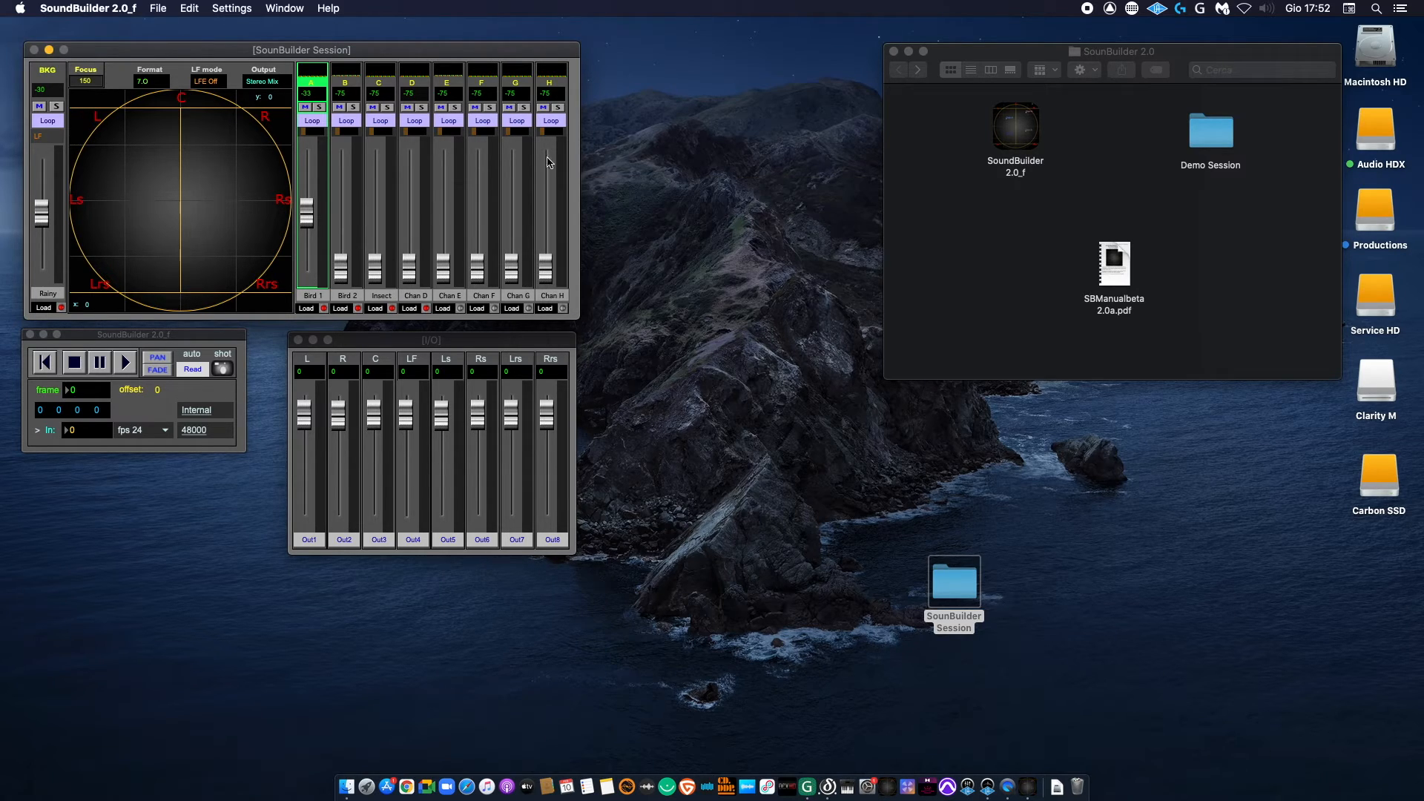
click(426, 298)
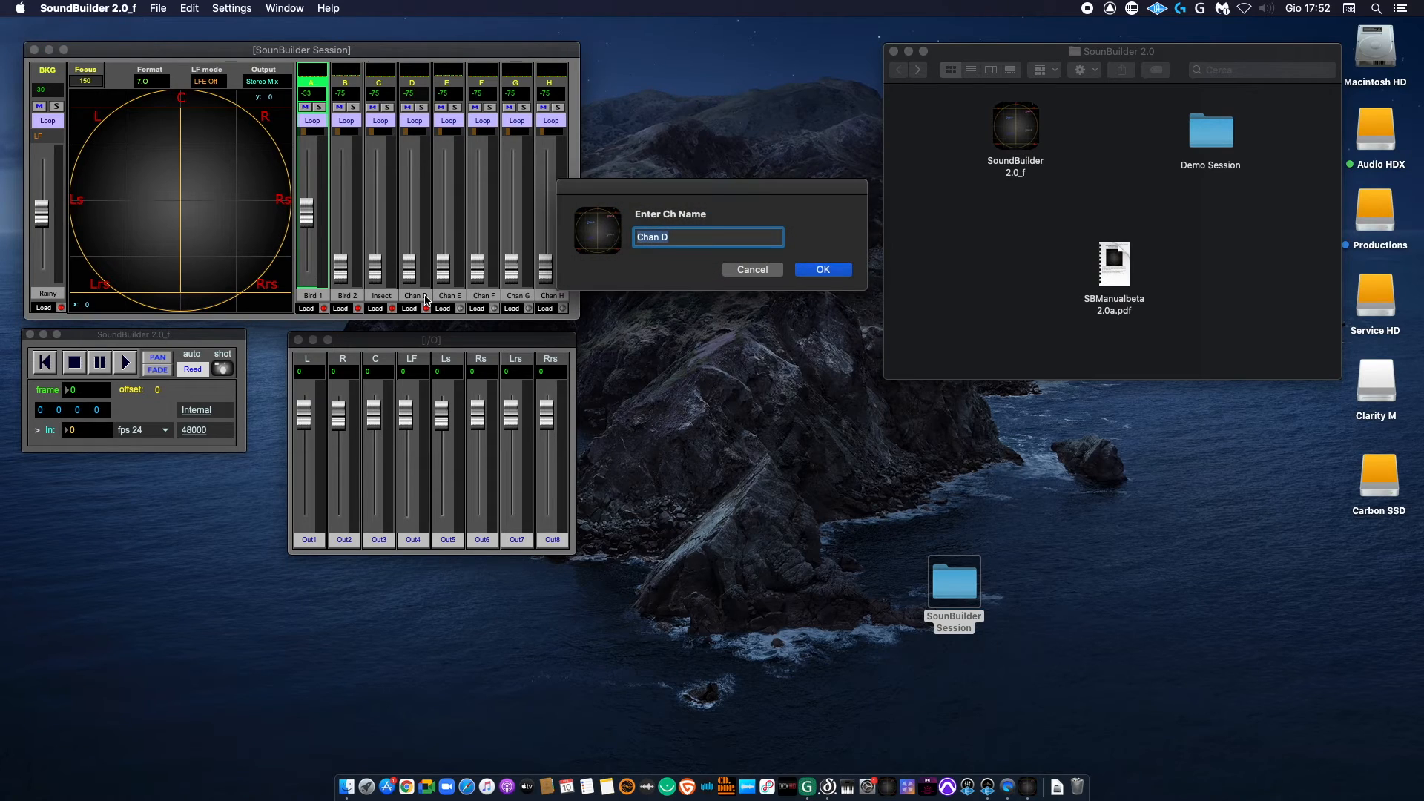
text(Gravel)
key(Return)
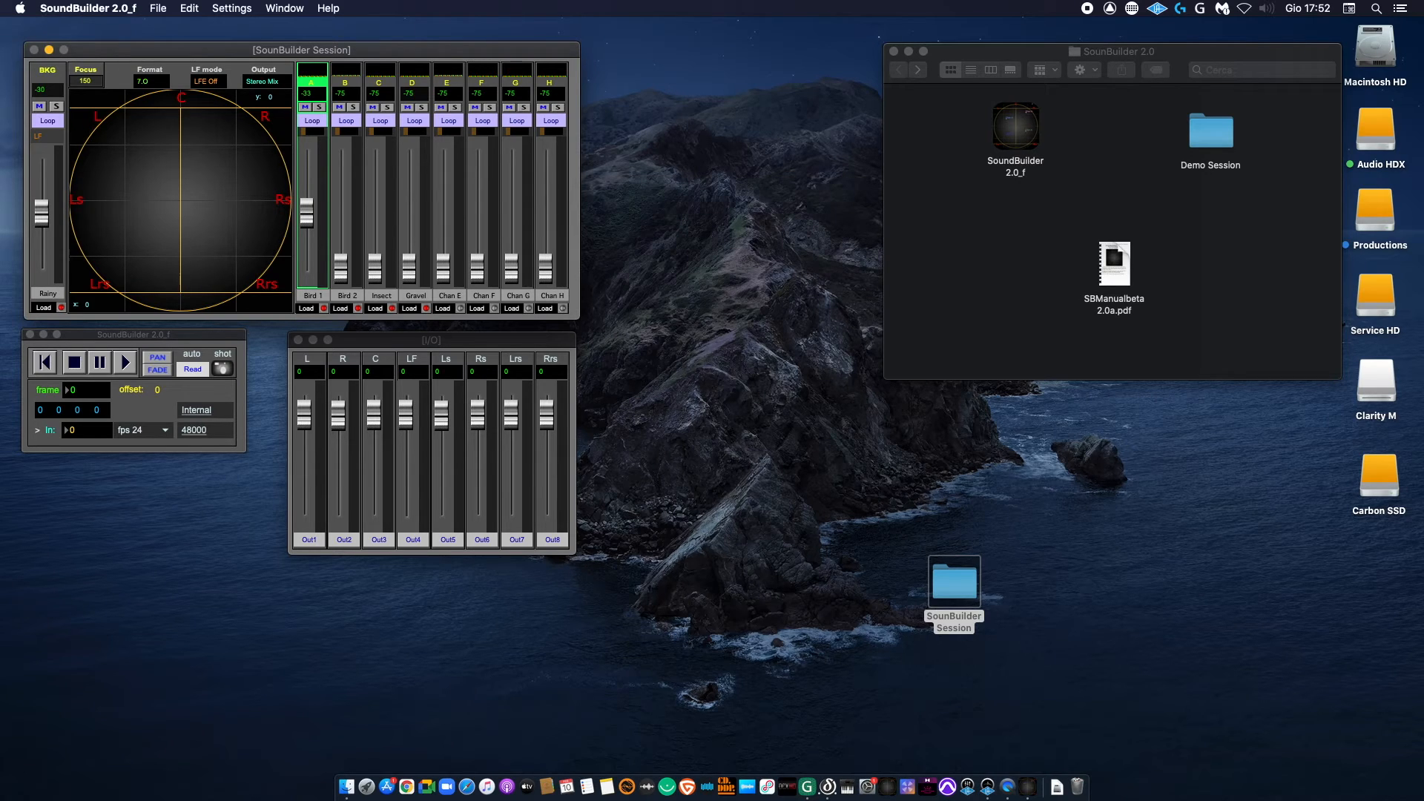
Step: Select channel A (Bird 1) and raise its level to -25
click(307, 86)
click(311, 84)
drag(302, 214, 304, 202)
Step: Bring up the option to free channel A's soundfile, cancel it, and lower the channel's level to -30
click(323, 309)
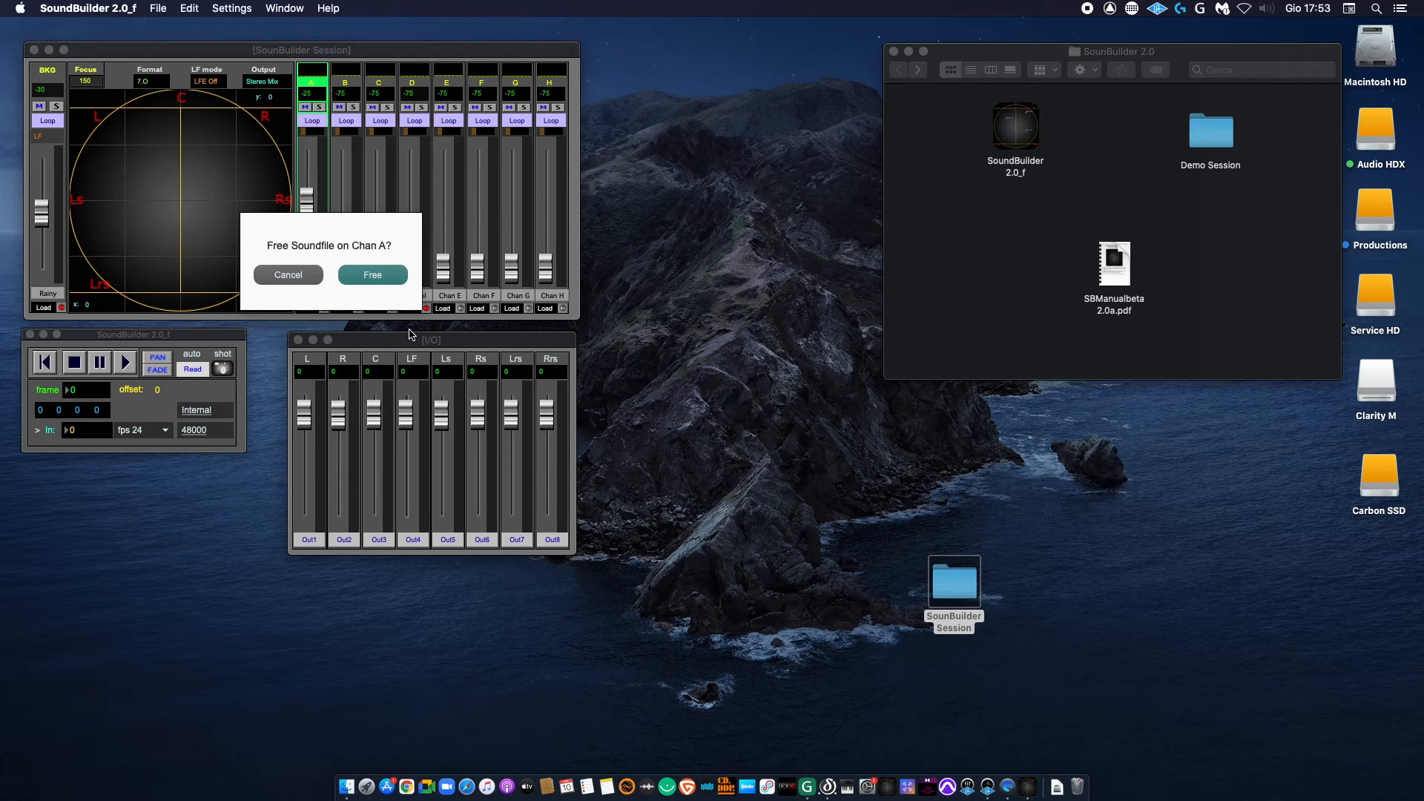
click(288, 275)
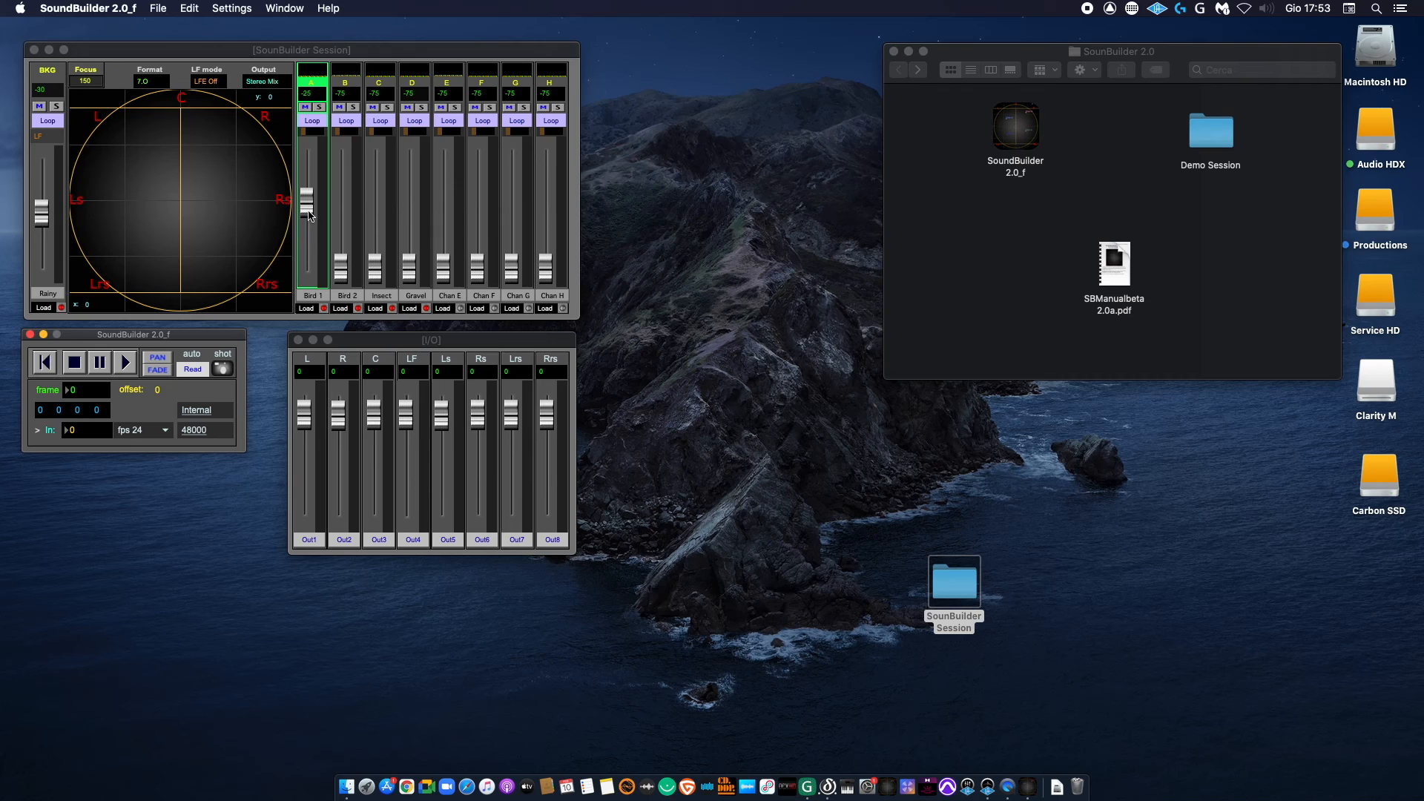
drag(308, 212, 309, 221)
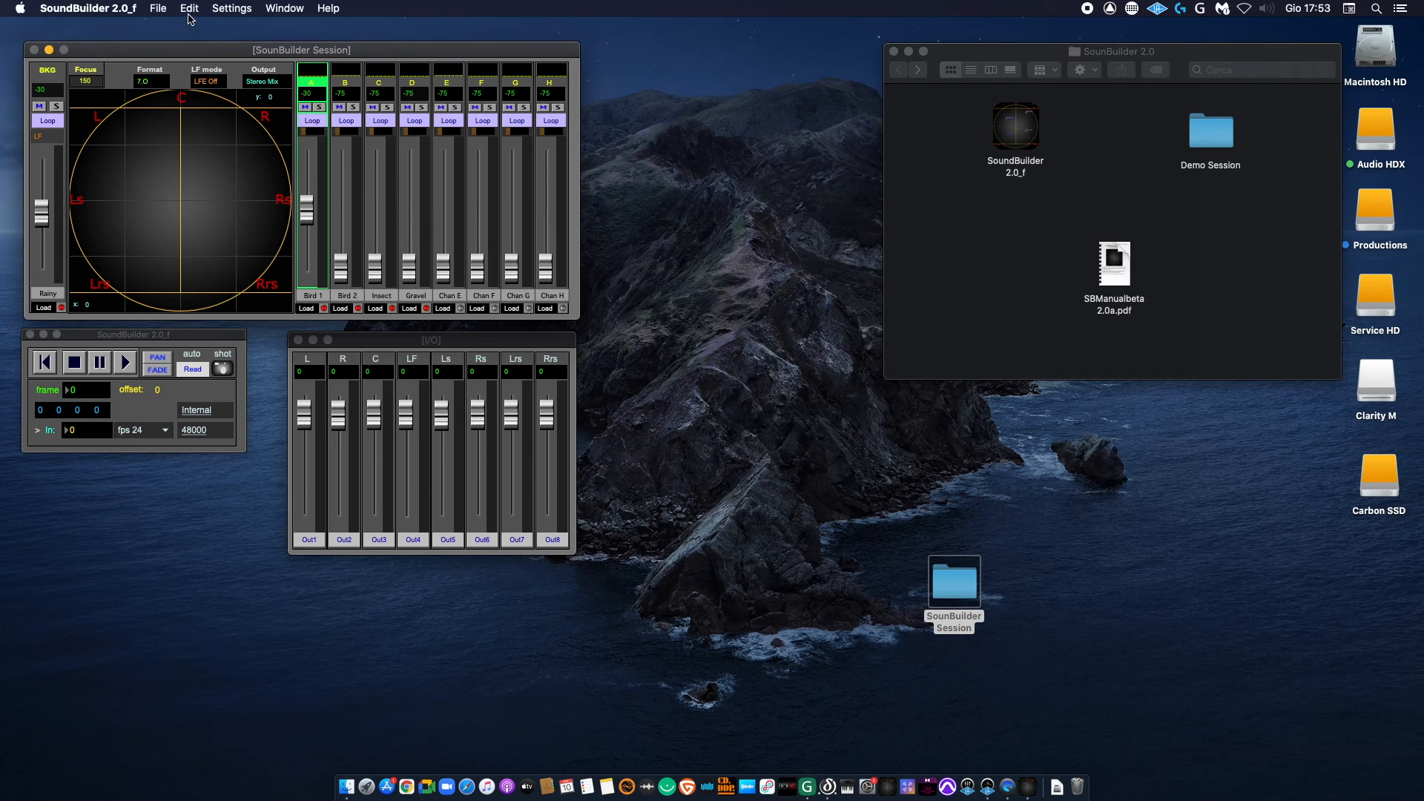
Step: Open the automation editing options for coordinates and faders, and close them without clearing anything
click(189, 9)
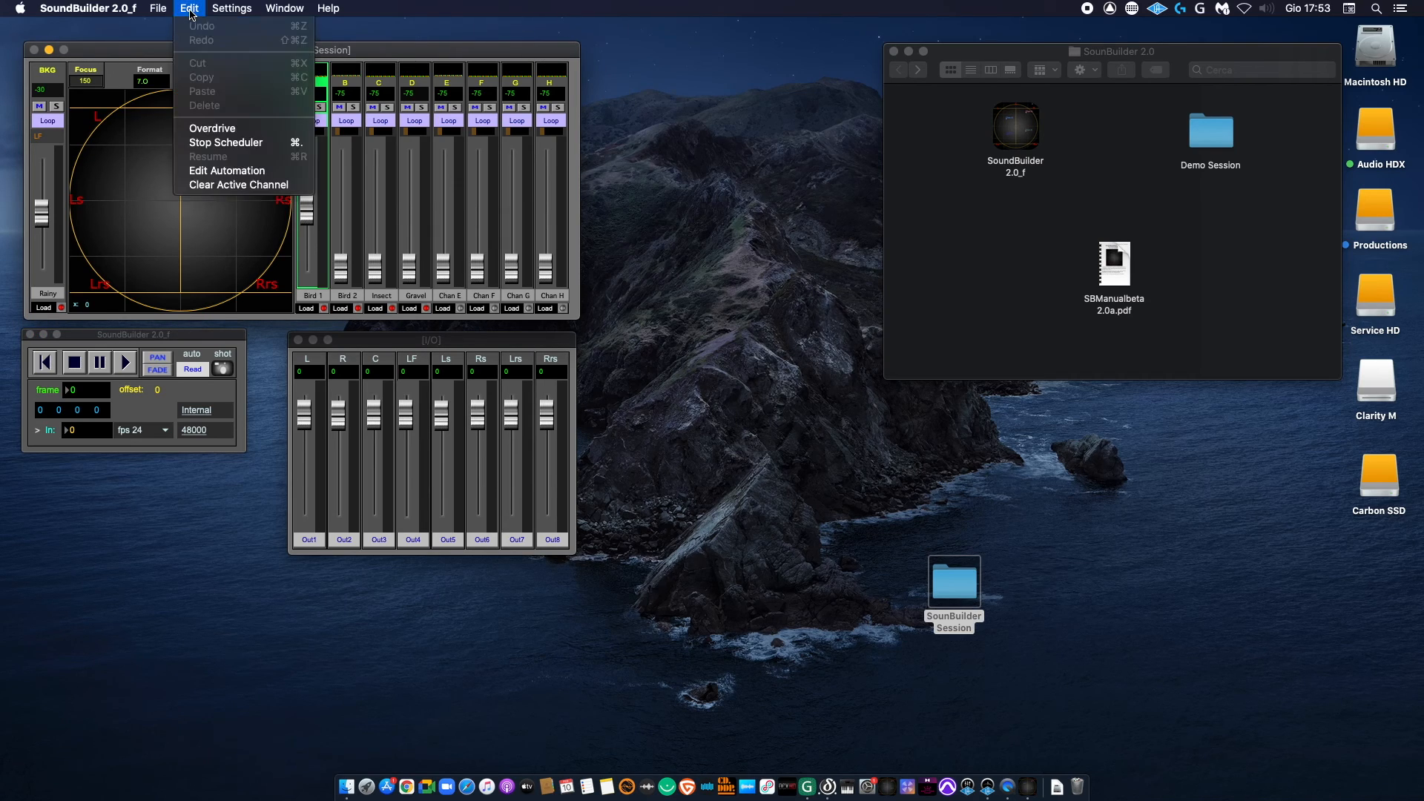
click(239, 172)
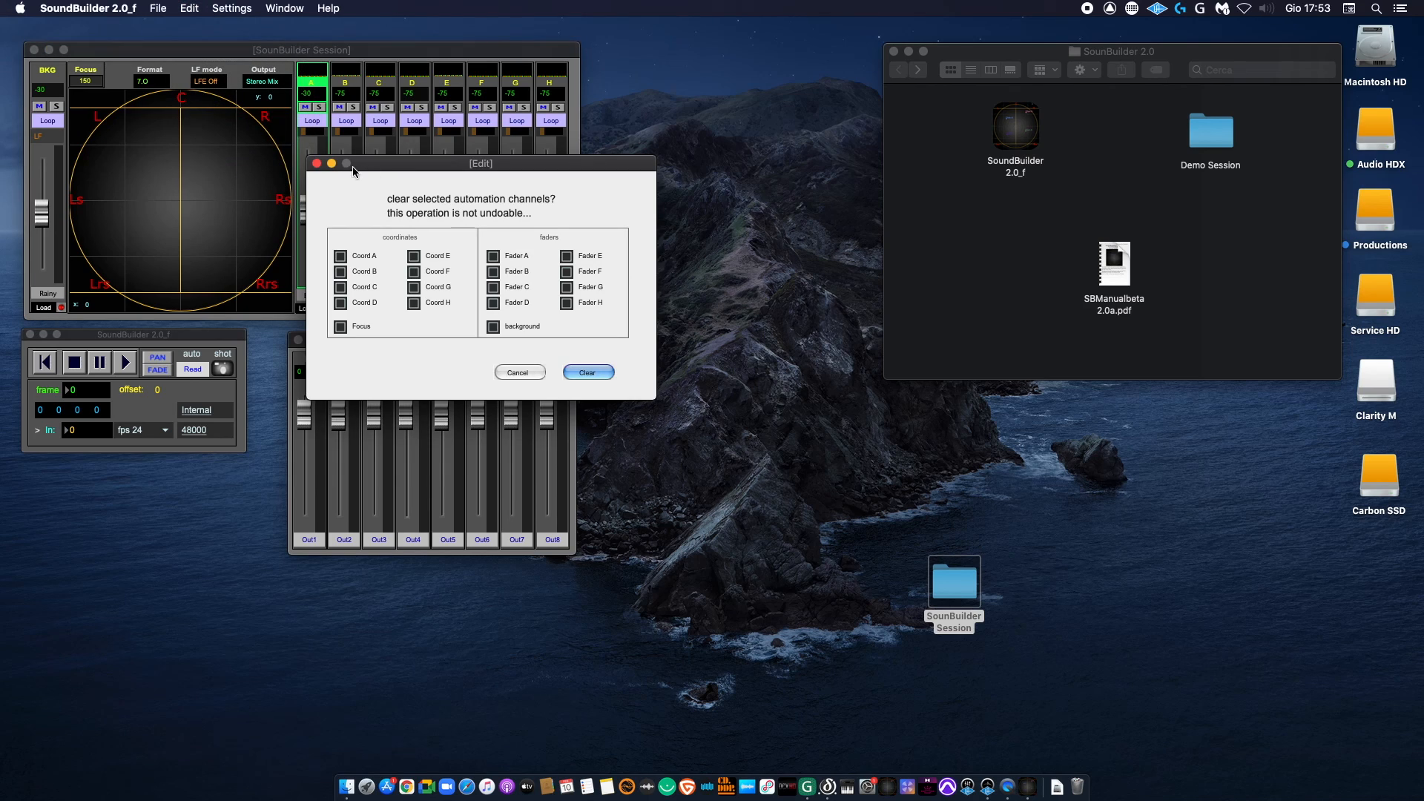
click(317, 163)
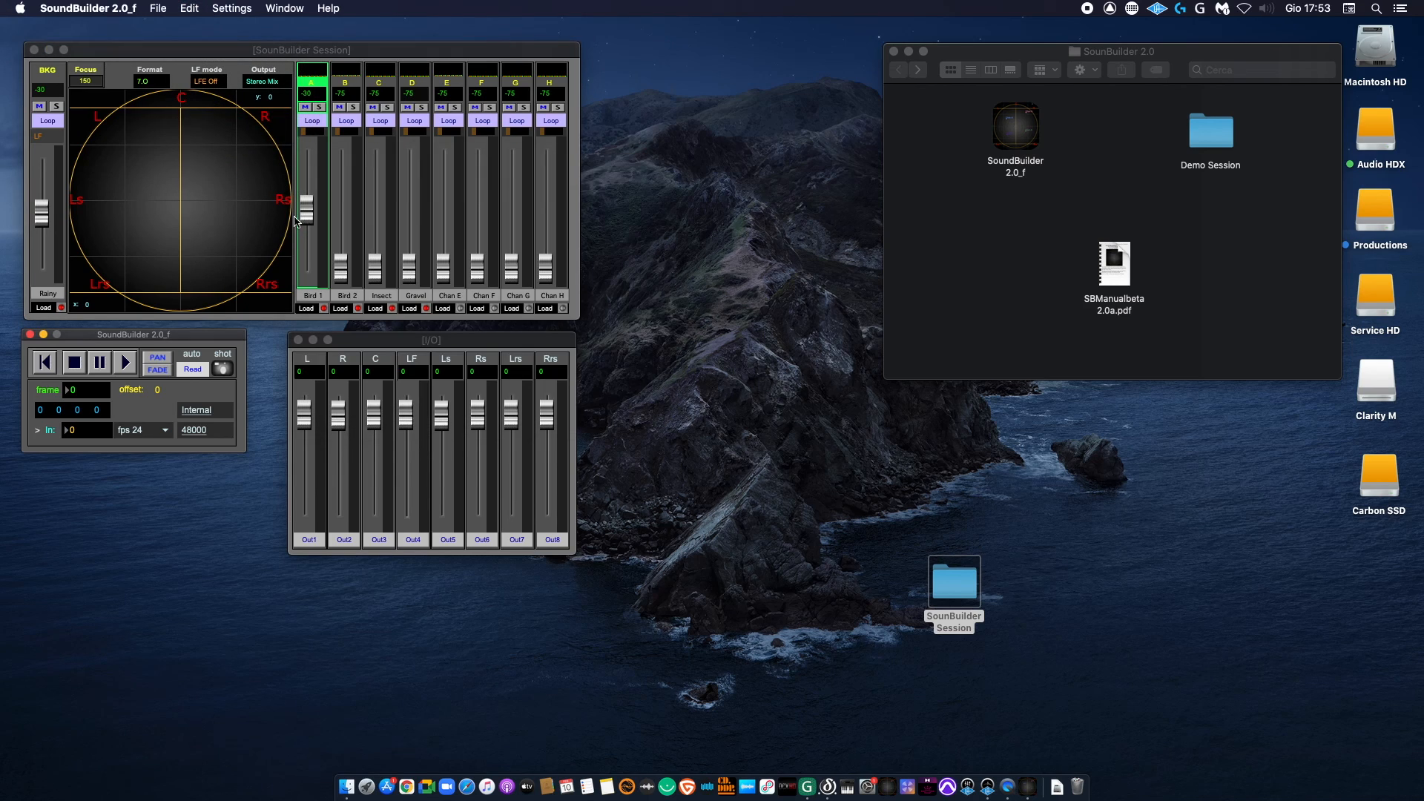